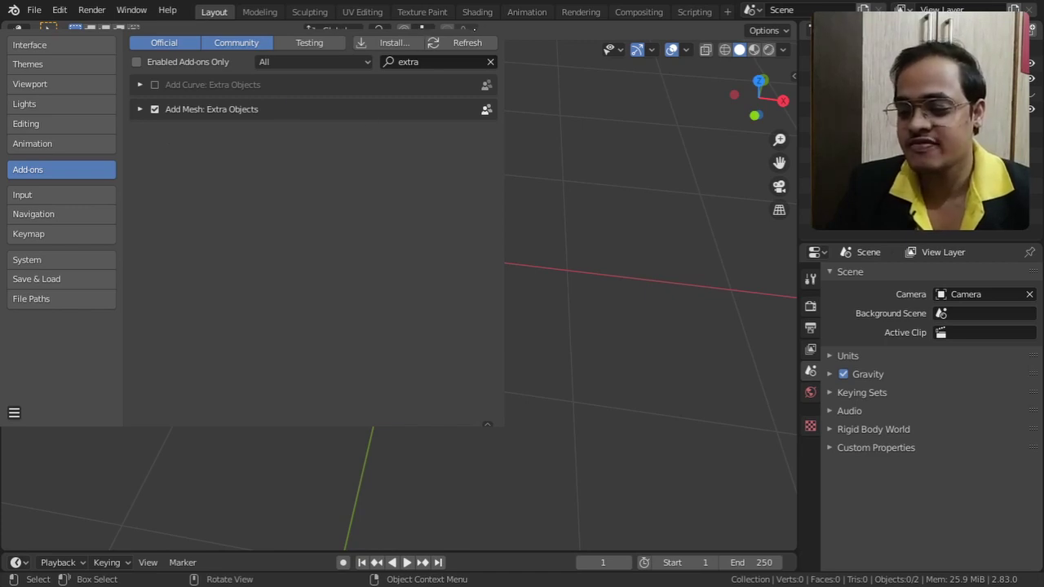
Step: Add a single-vertex mesh object and move its vertex away from the world origin
left_click(471, 30)
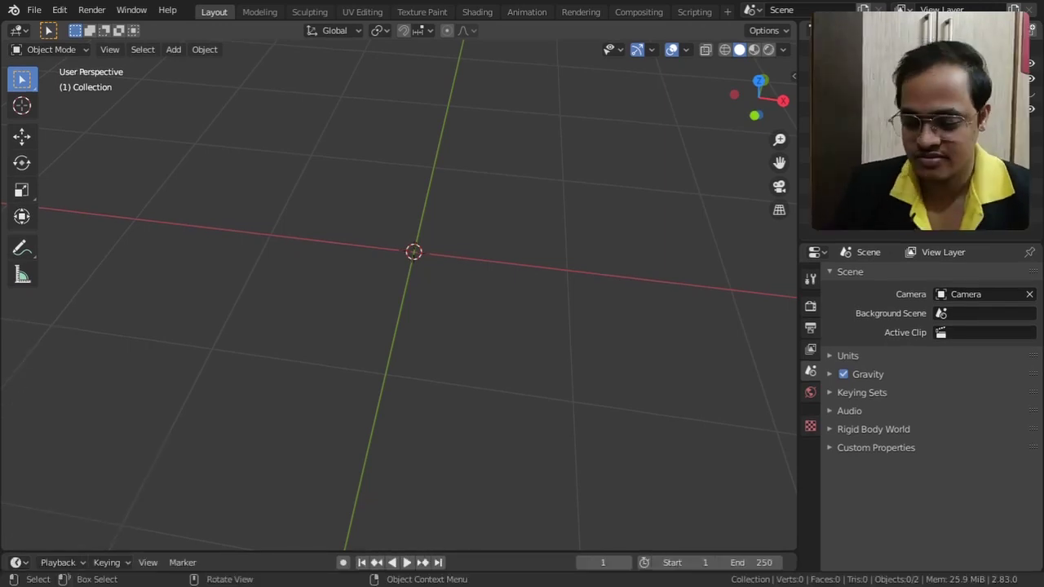
mouse_move(443, 275)
middle_mouse_down()
mouse_move(417, 272)
mouse_move(437, 281)
middle_mouse_up()
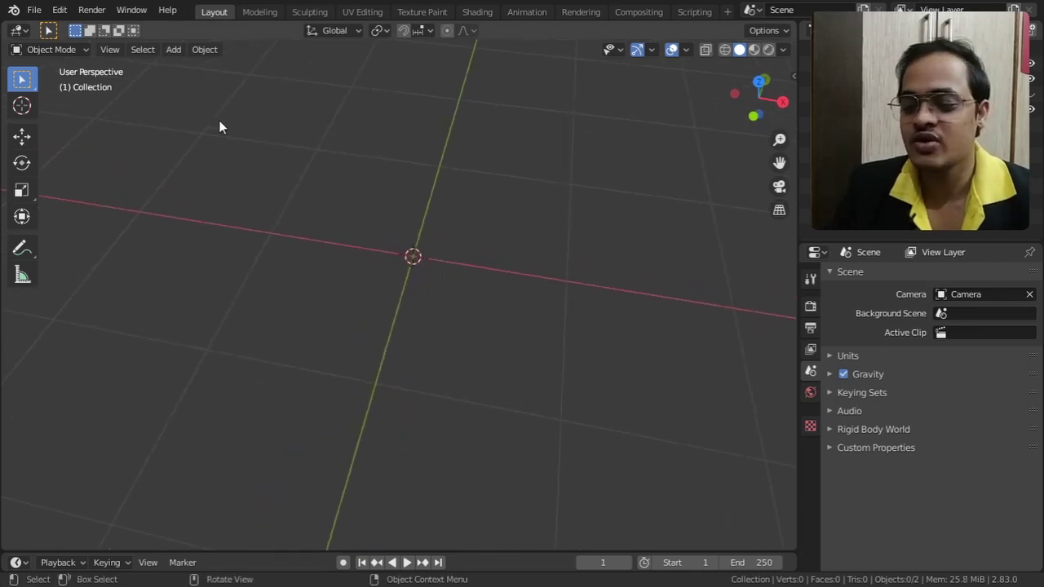
left_click(174, 50)
mouse_move(189, 69)
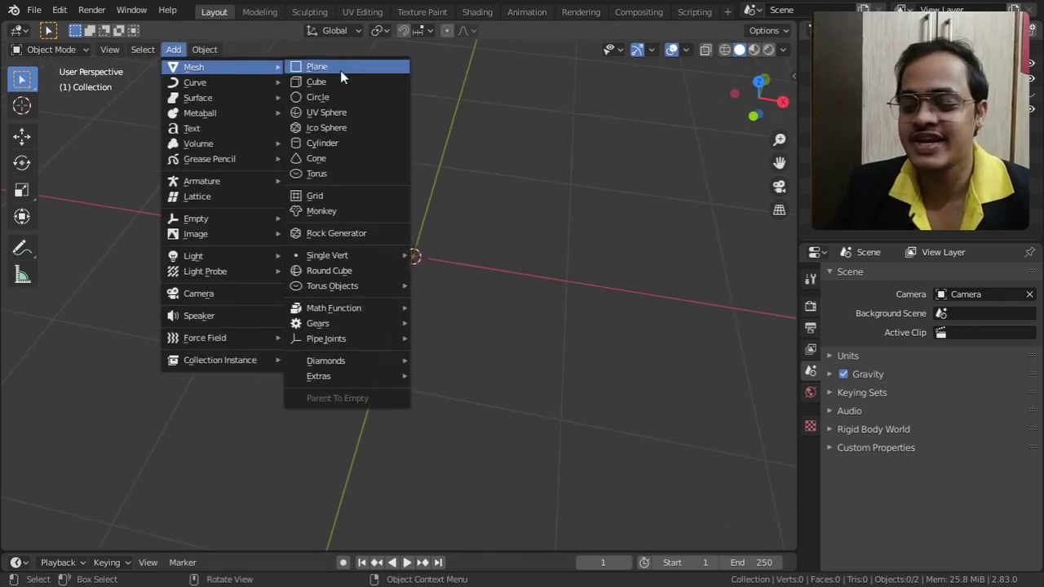
mouse_move(340, 258)
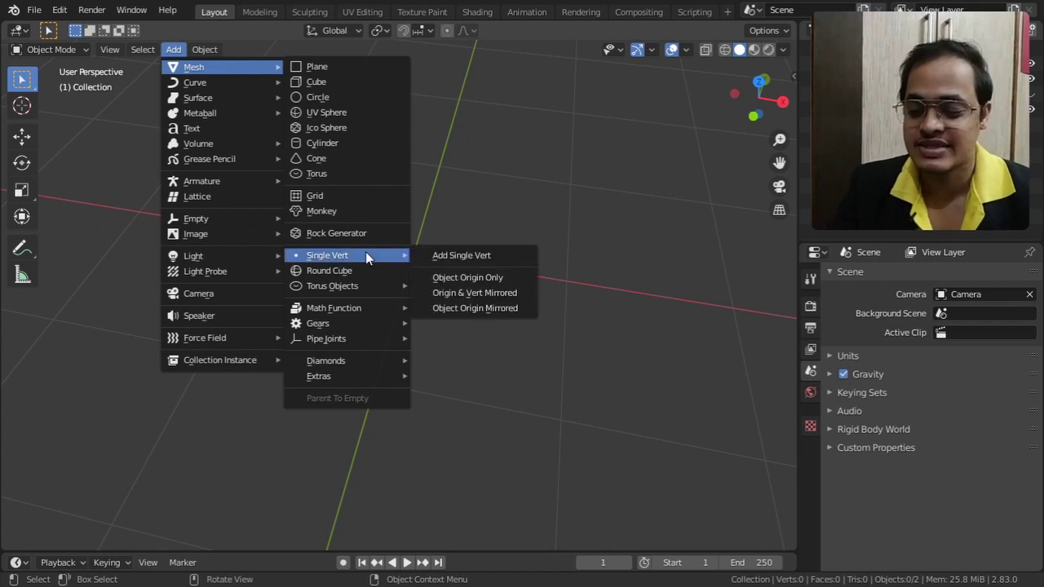
left_click(462, 256)
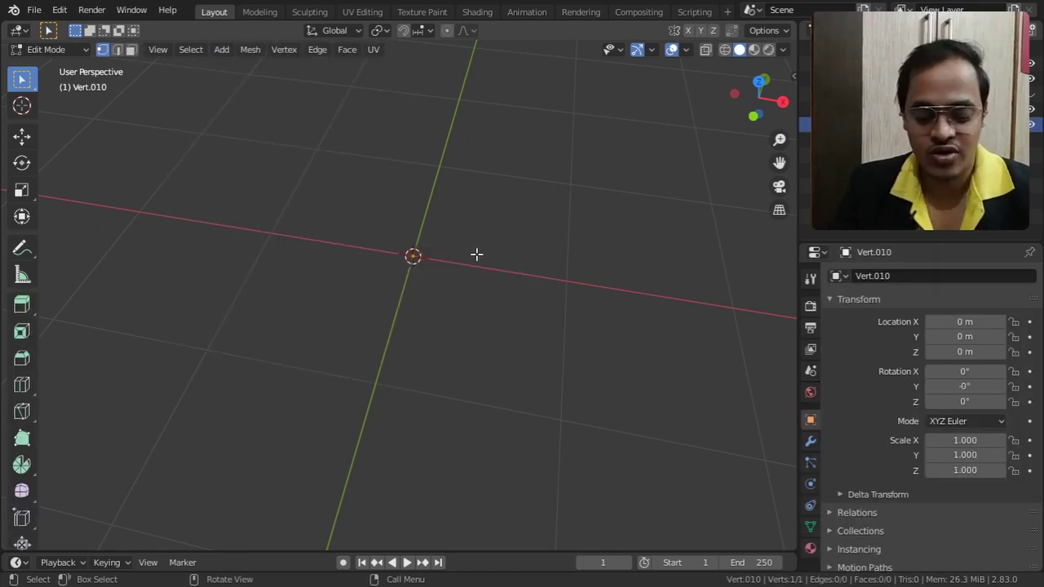
key("g")
left_click(431, 208)
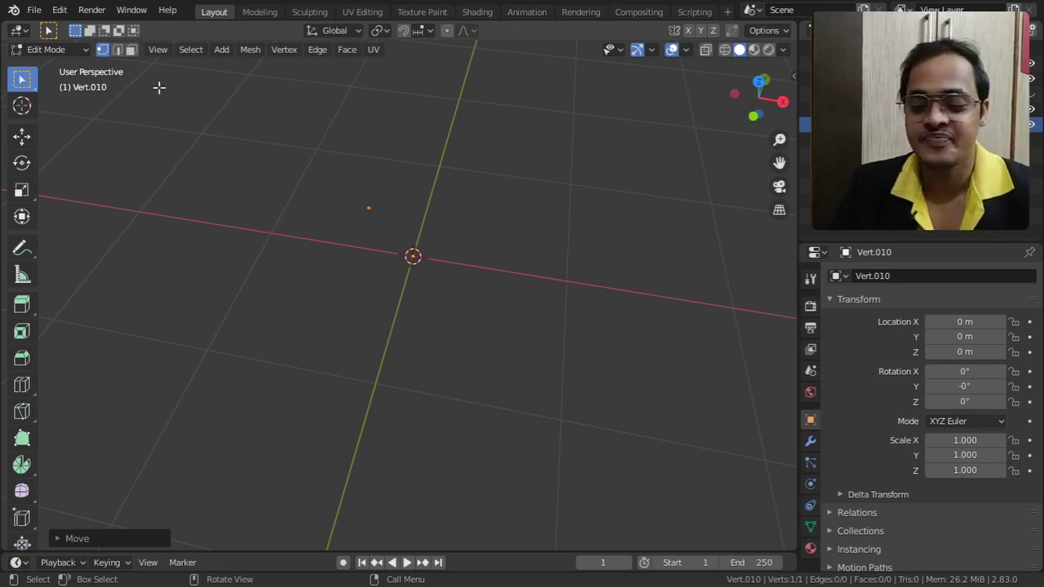
Step: Extrude the vertex five times in a row to trace an open six-point outline above the origin
left_click(69, 48)
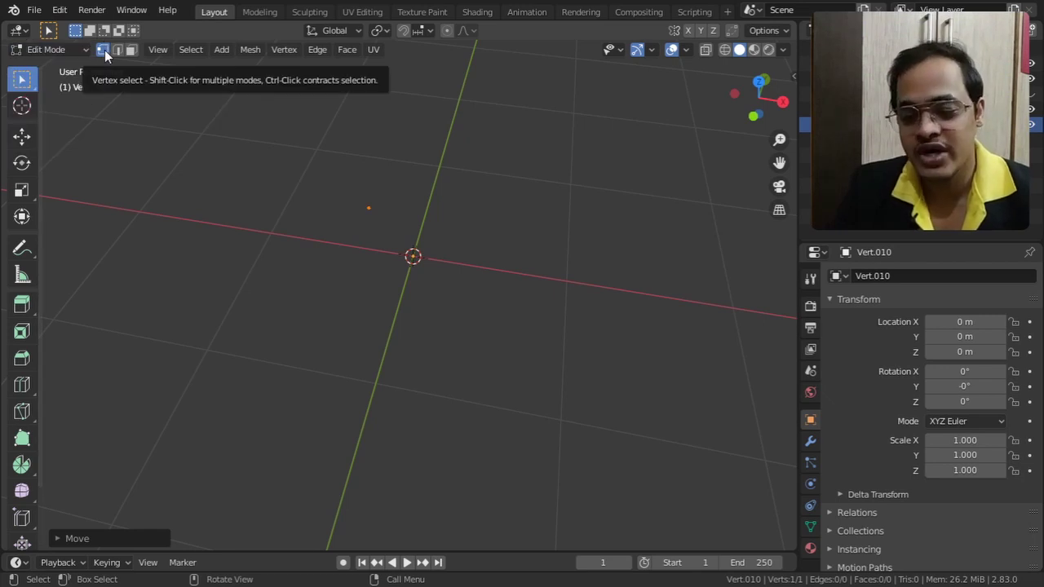
key("e")
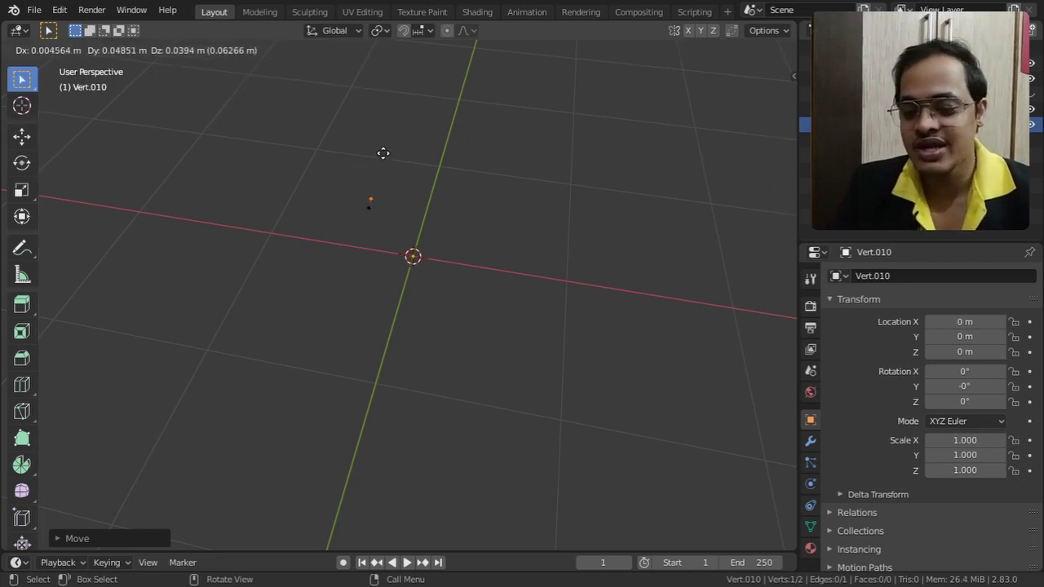
left_click(419, 92)
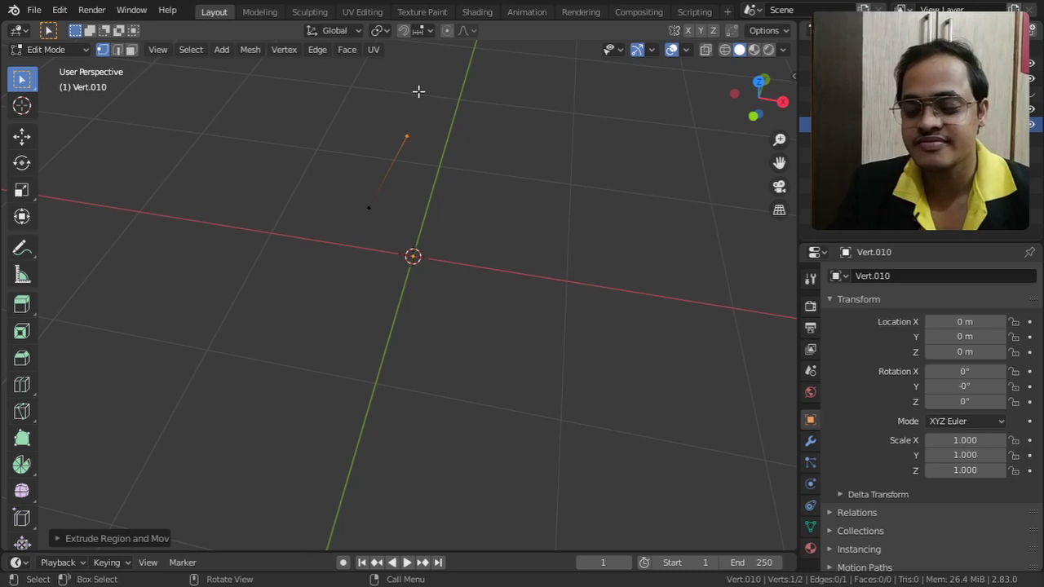
key("e")
left_click(506, 89)
key("e")
left_click(557, 137)
key("e")
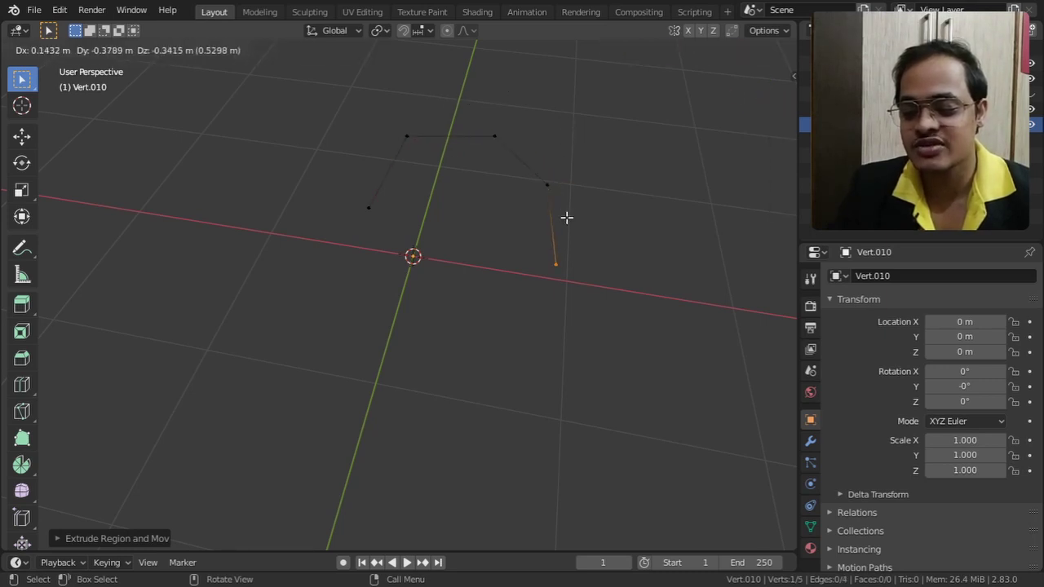
left_click(469, 227)
Step: Close the outline with an edge between its two end vertices and fill the whole loop with a face
left_click_drag(342, 202, 470, 309)
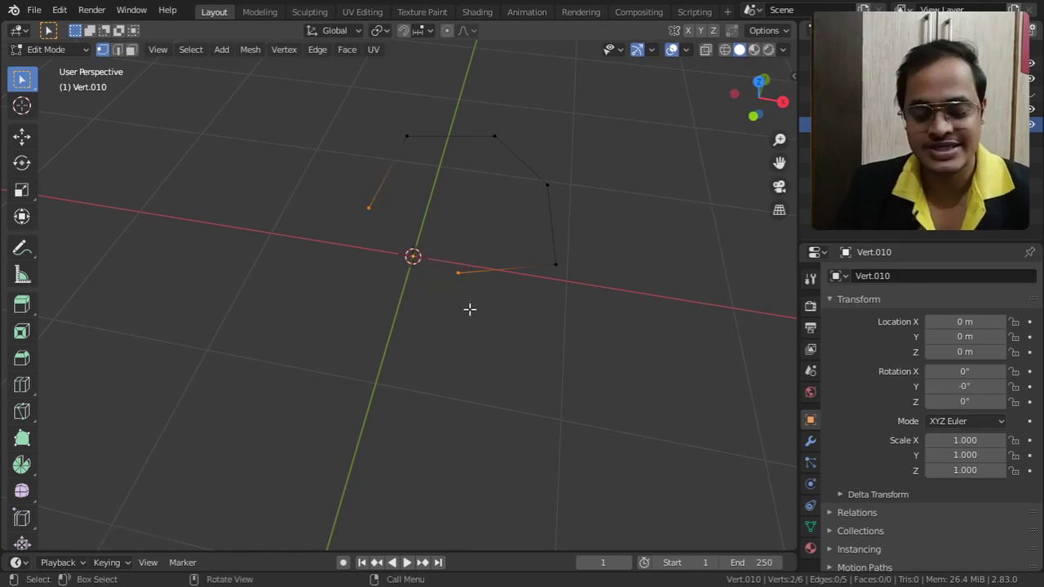
key("f")
left_click_drag(331, 106, 584, 317)
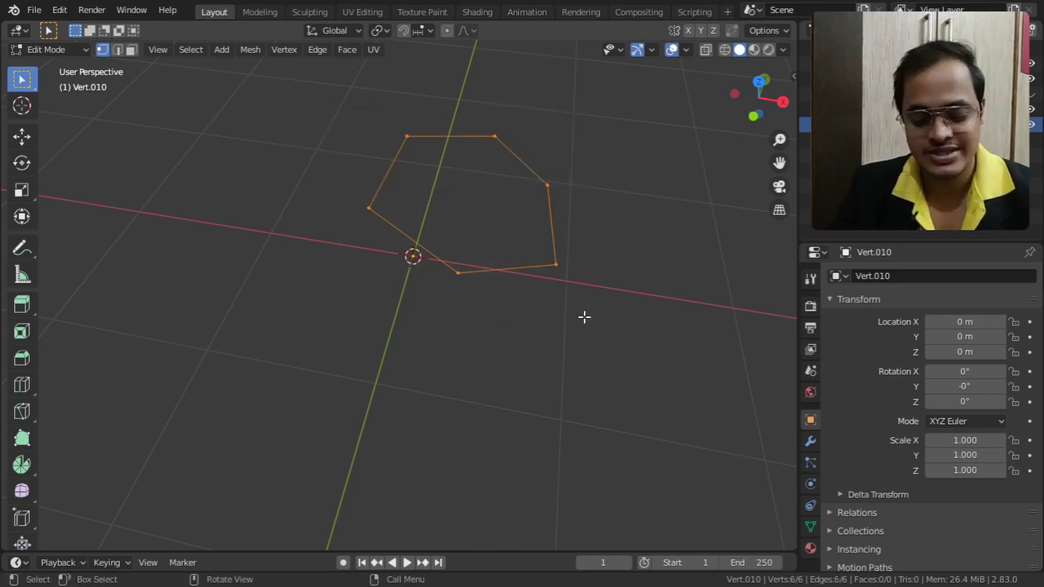
key("f")
middle_click_drag(489, 295, 545, 288)
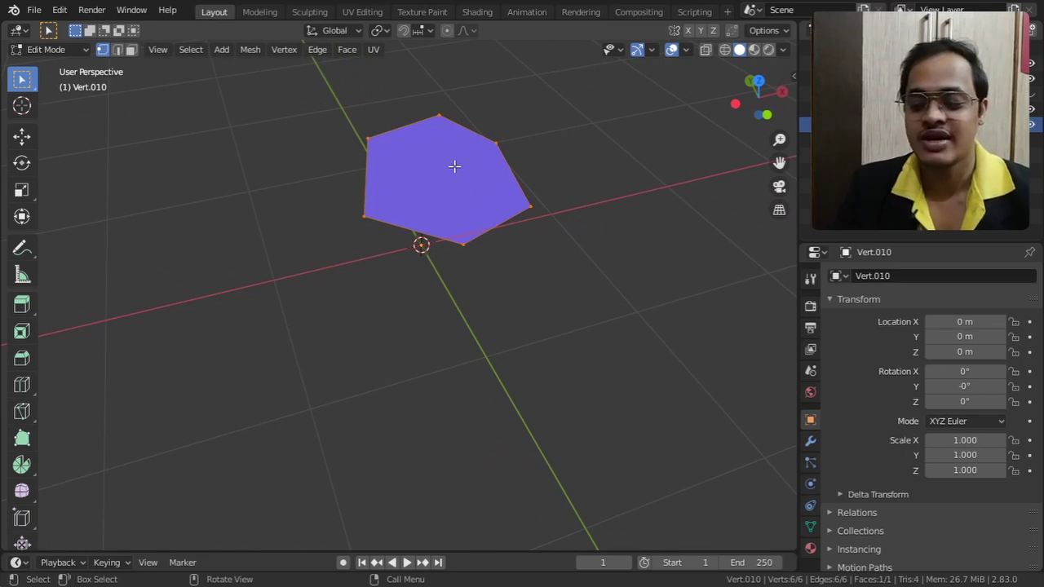
left_click(545, 254)
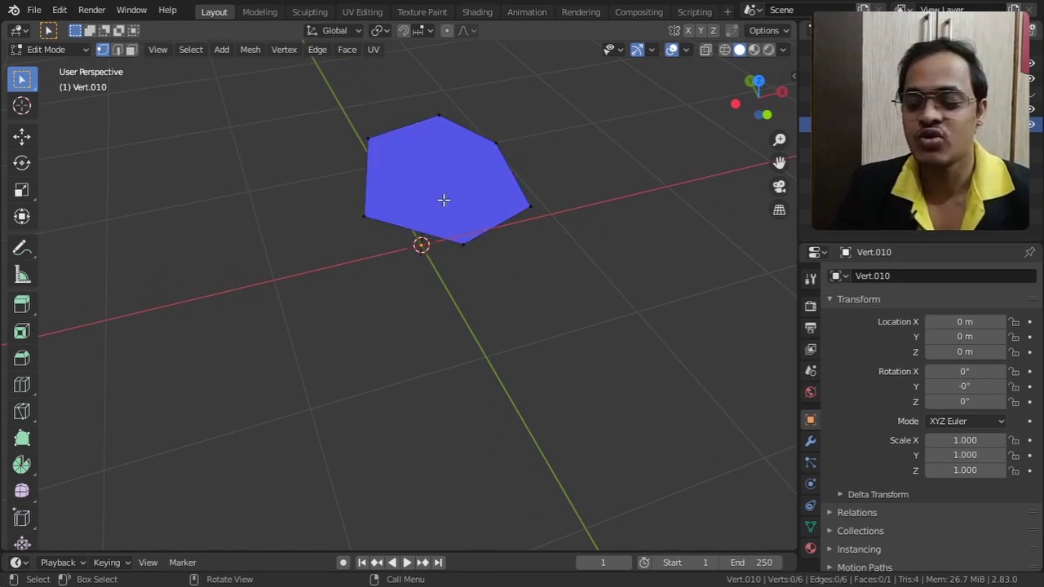
Step: Locate the Face Orientation option in the viewport overlays and examine the polygon's colour on its front and back sides
scroll(438, 226, "down", 3, "ctrl")
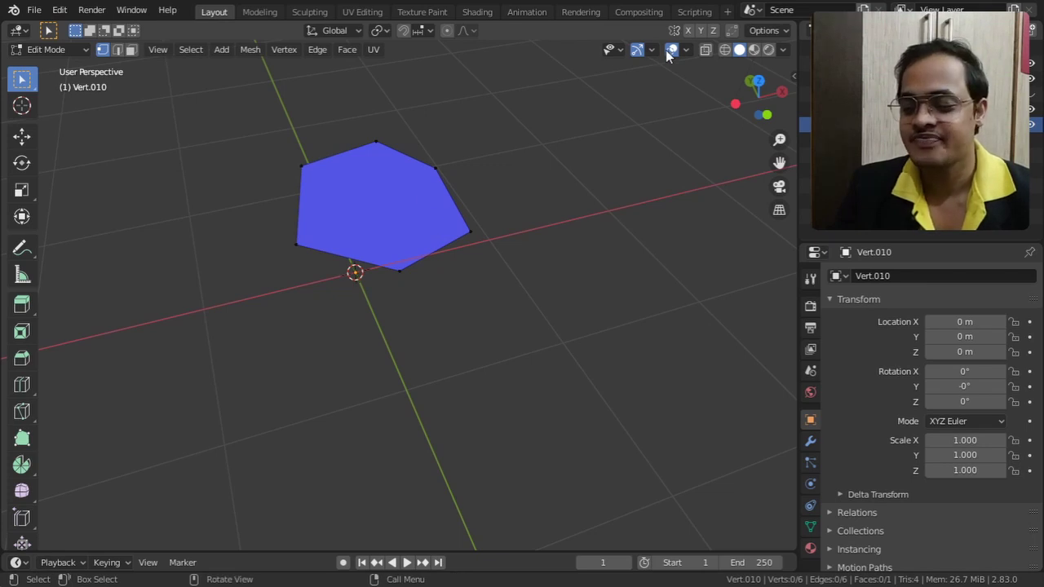
left_click(686, 50)
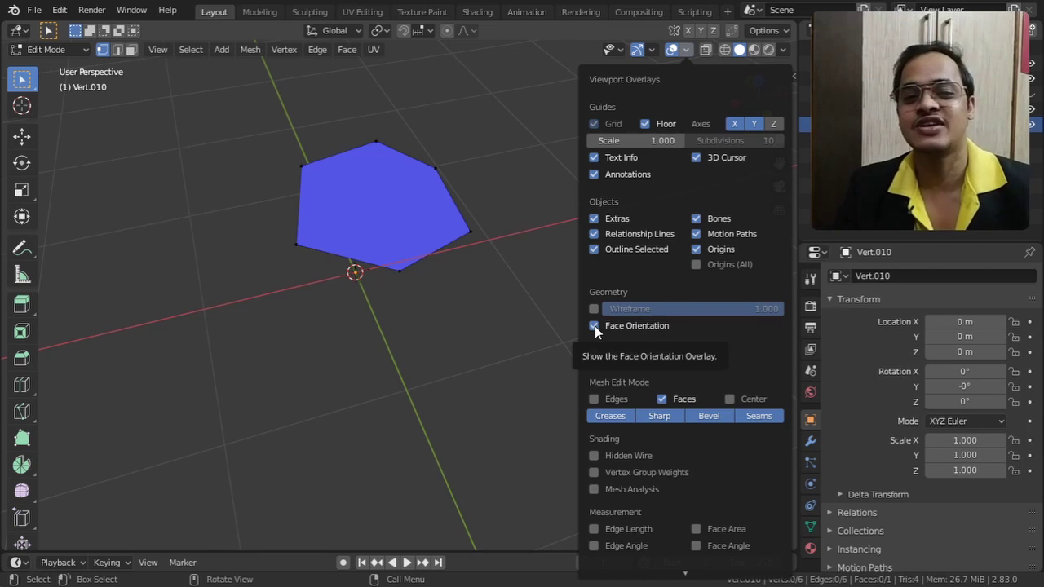
left_click(686, 50)
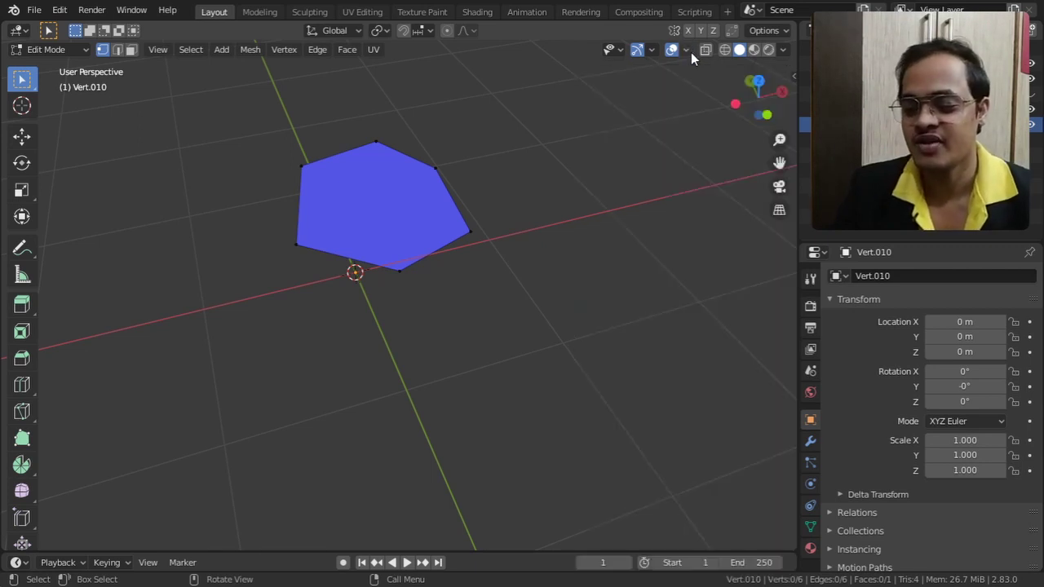
middle_click_drag(367, 260, 415, 263)
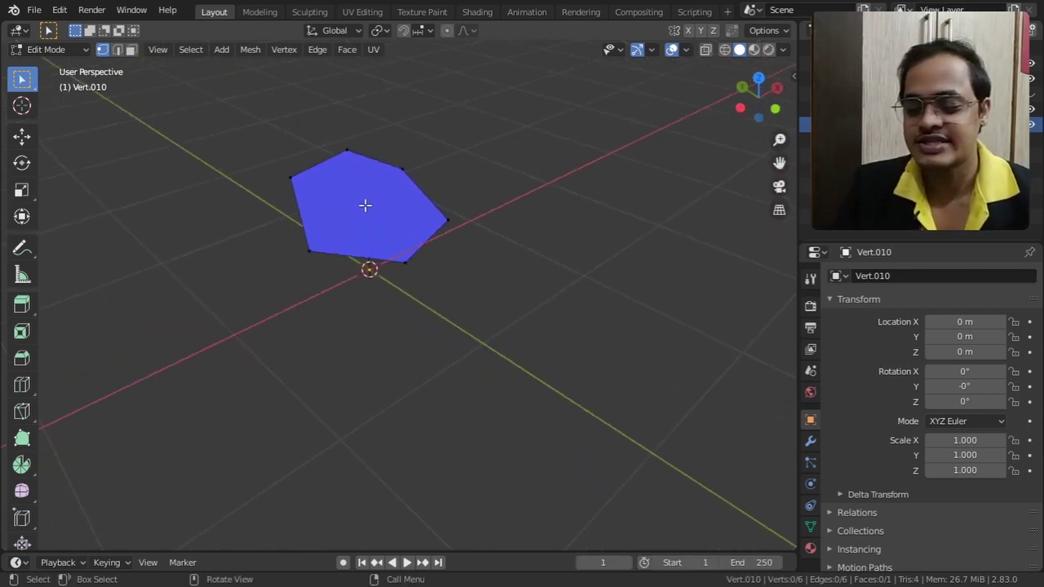
middle_click_drag(380, 228, 484, 196)
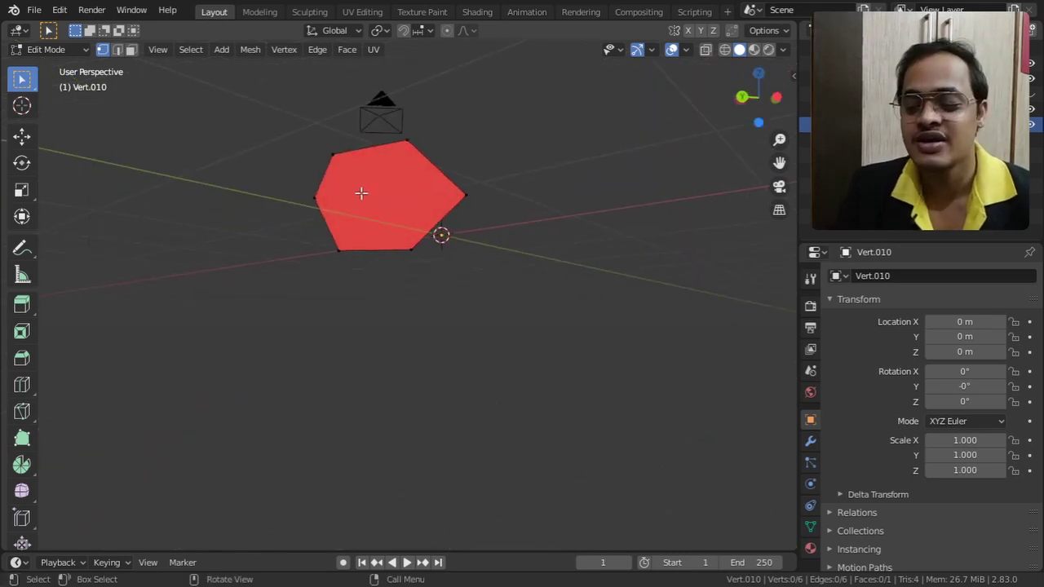
middle_click_drag(384, 223, 345, 212)
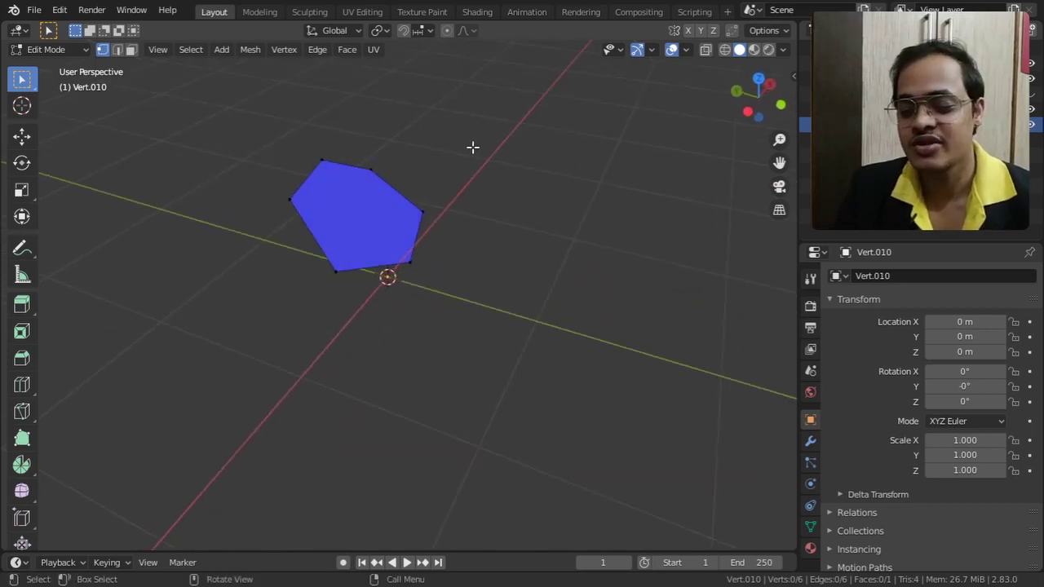
Step: Turn off the Face Orientation overlay in the viewport
left_click(686, 49)
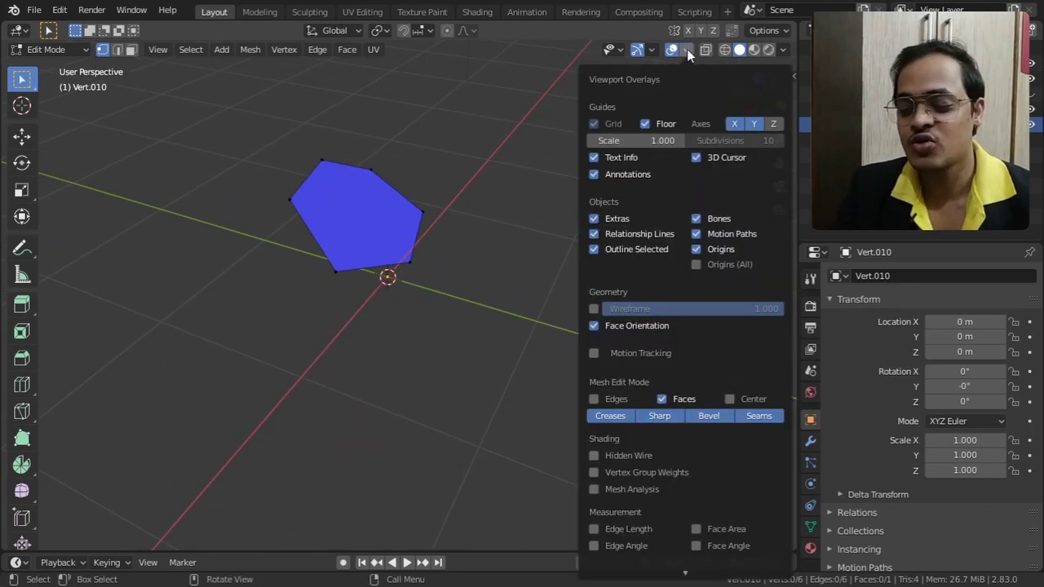
left_click(593, 325)
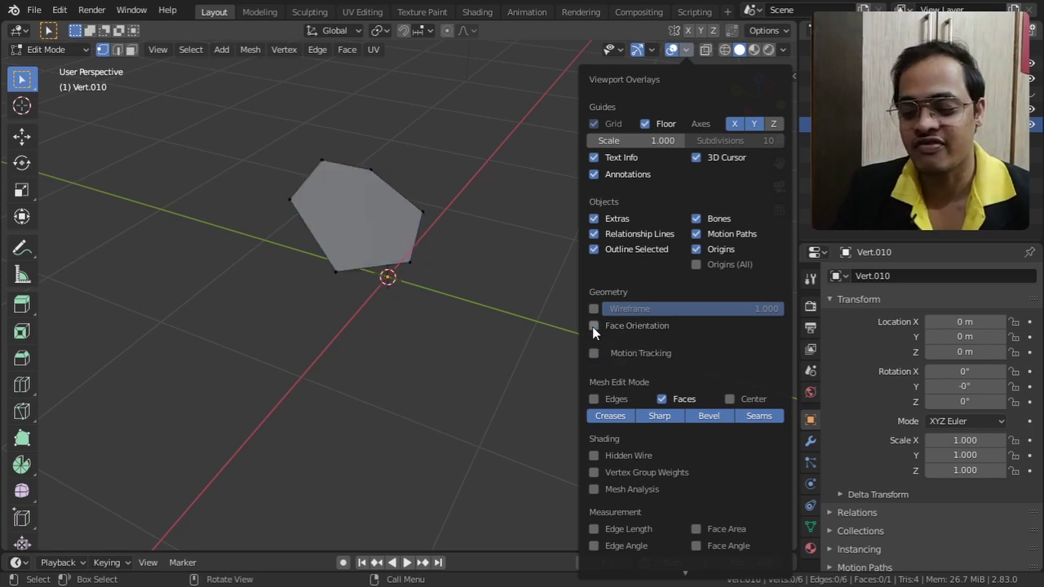
mouse_move(465, 247)
middle_mouse_down()
mouse_move(419, 275)
mouse_move(452, 327)
mouse_move(476, 331)
mouse_move(466, 252)
middle_mouse_up()
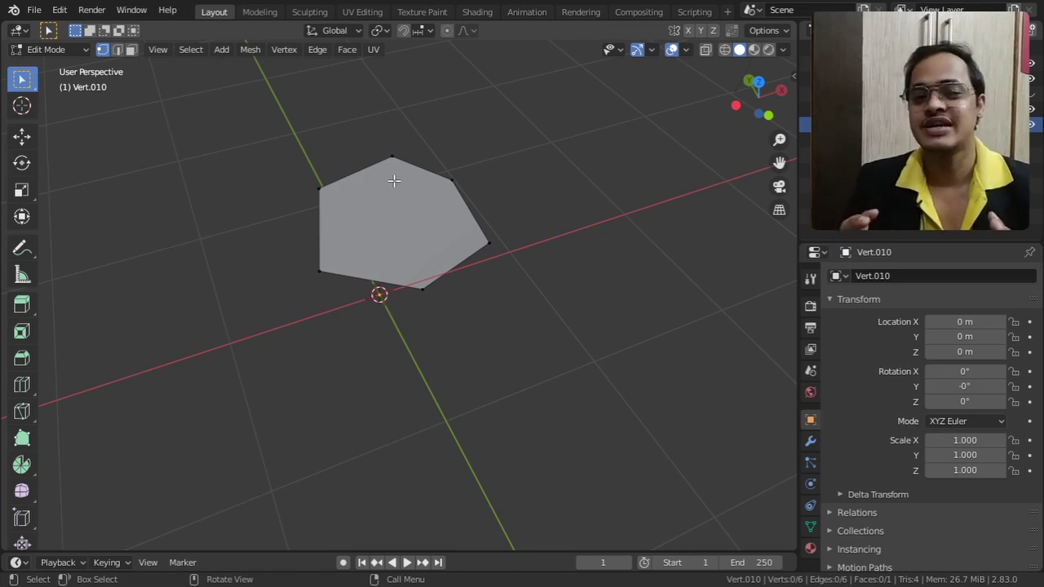
Step: Extrude the entire polygon face along its normal into a solid prism and return to Object Mode
middle_click_drag(350, 175, 390, 189)
left_click_drag(273, 131, 472, 291)
key("e")
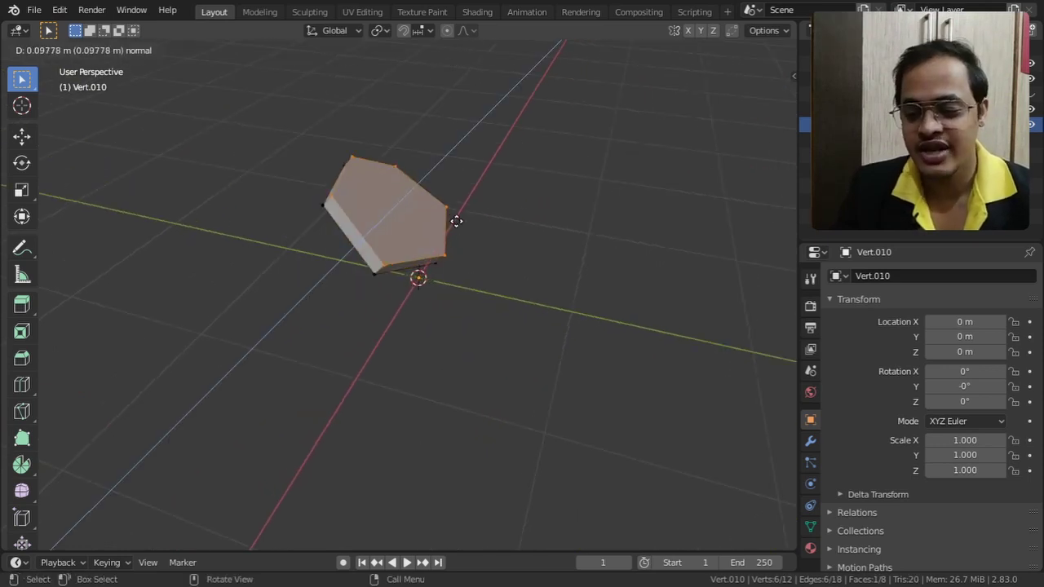
left_click(574, 155)
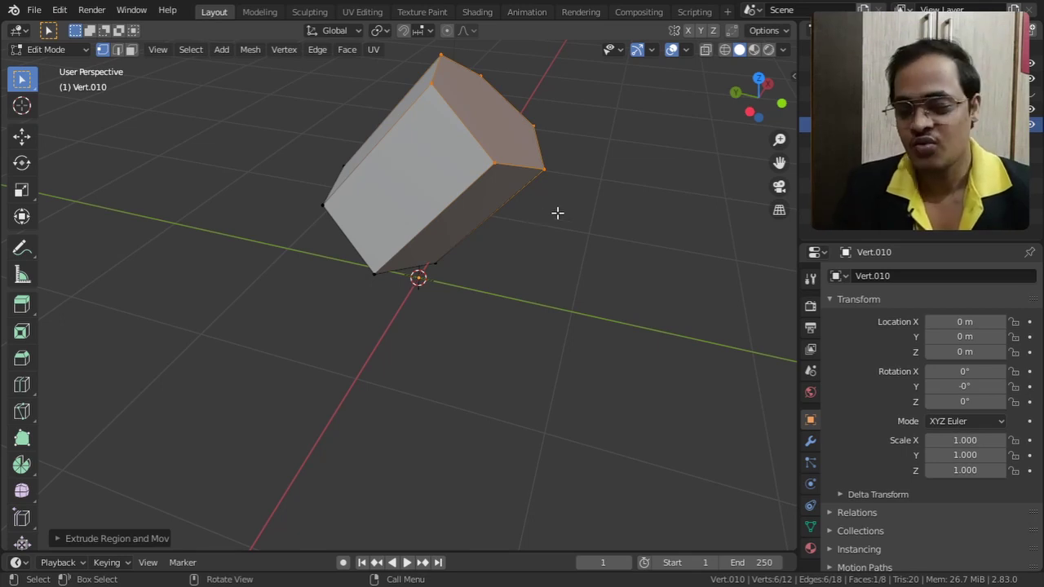
key("Tab")
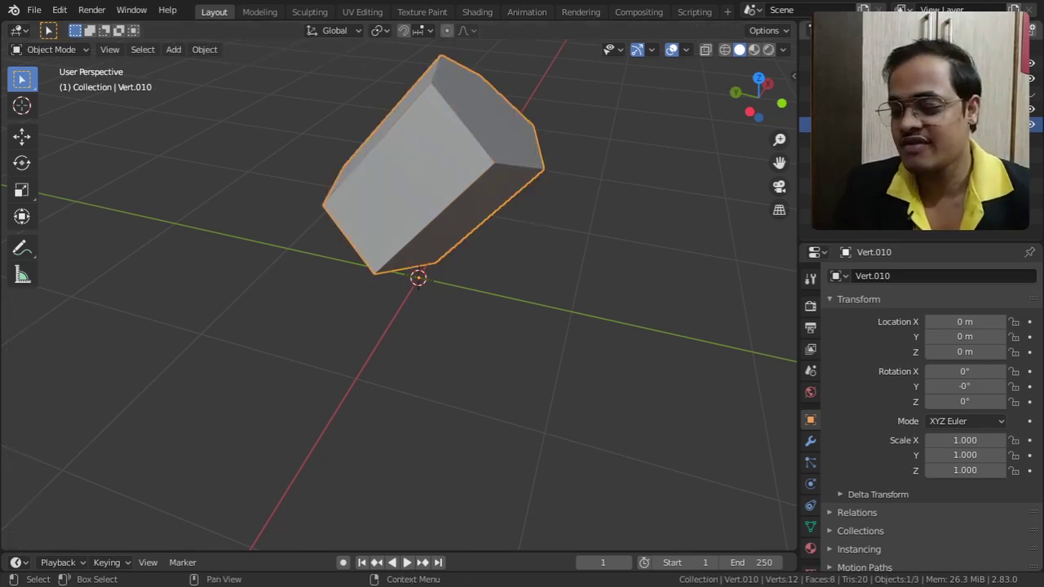
Step: Hide the extruded prism and bring the brand logos image into the scene as a reference
left_click(1032, 124)
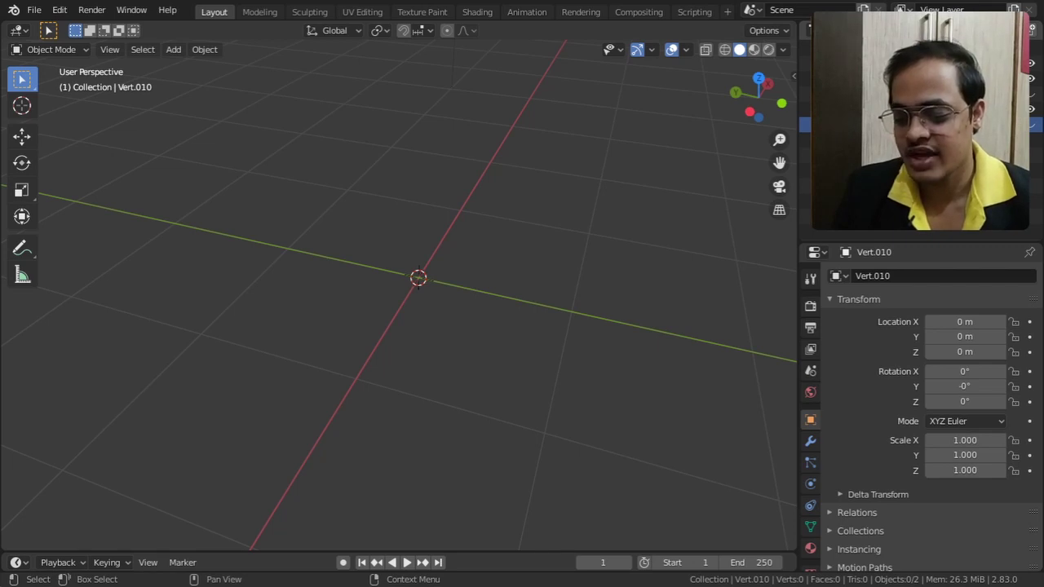
left_click_drag(252, 552, 417, 252)
mouse_move(527, 341)
middle_mouse_down()
mouse_move(443, 319)
mouse_move(462, 343)
mouse_move(542, 354)
middle_mouse_up()
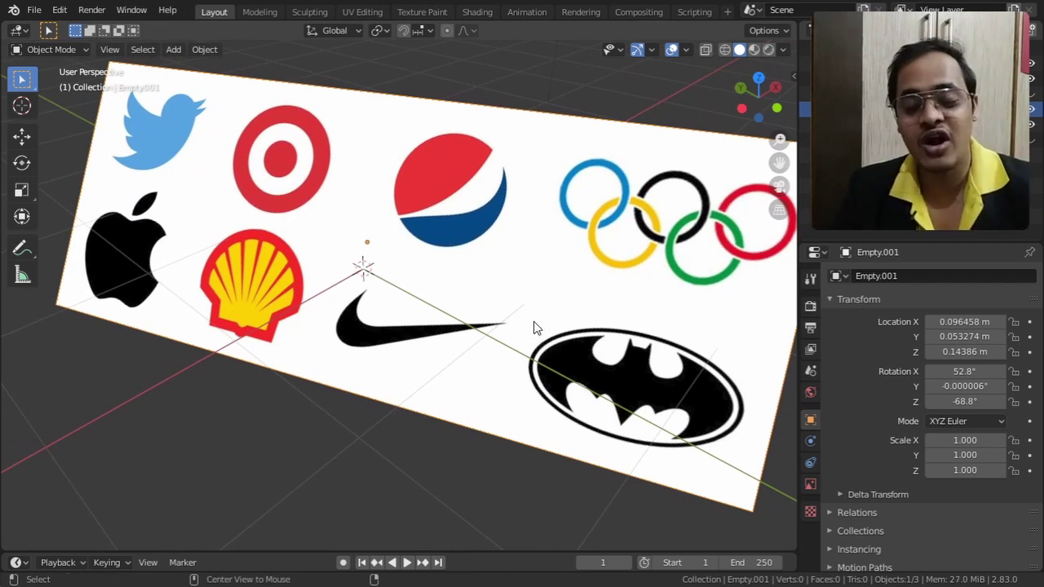
Step: Clear the logo reference image's rotation and location so it lies flat at the world origin
key("alt+r")
middle_click_drag(582, 318, 556, 412)
key("alt+g")
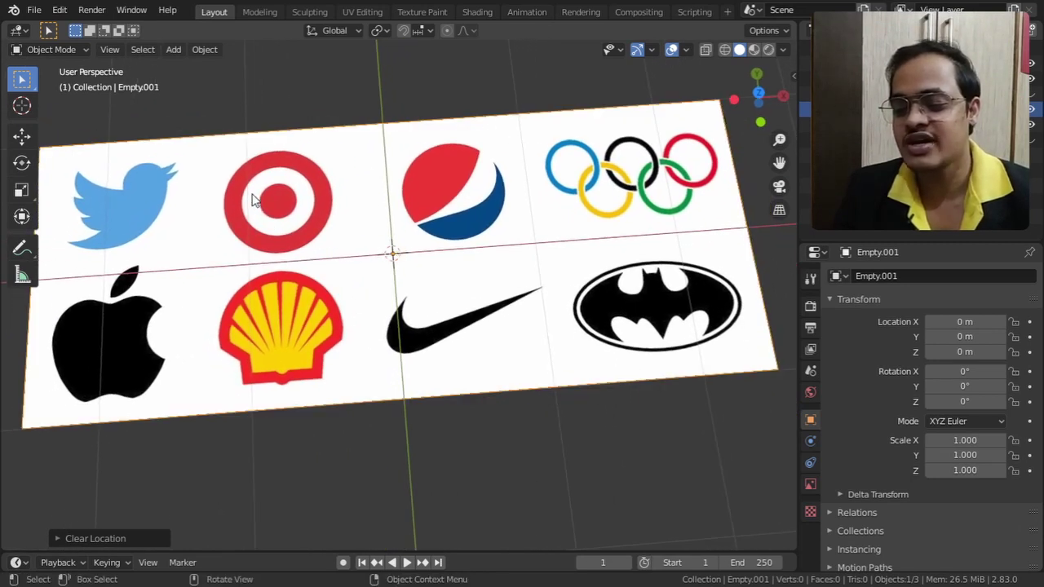
Step: Add another single-vertex mesh object at the centre of the logo image
left_click(174, 49)
mouse_move(178, 73)
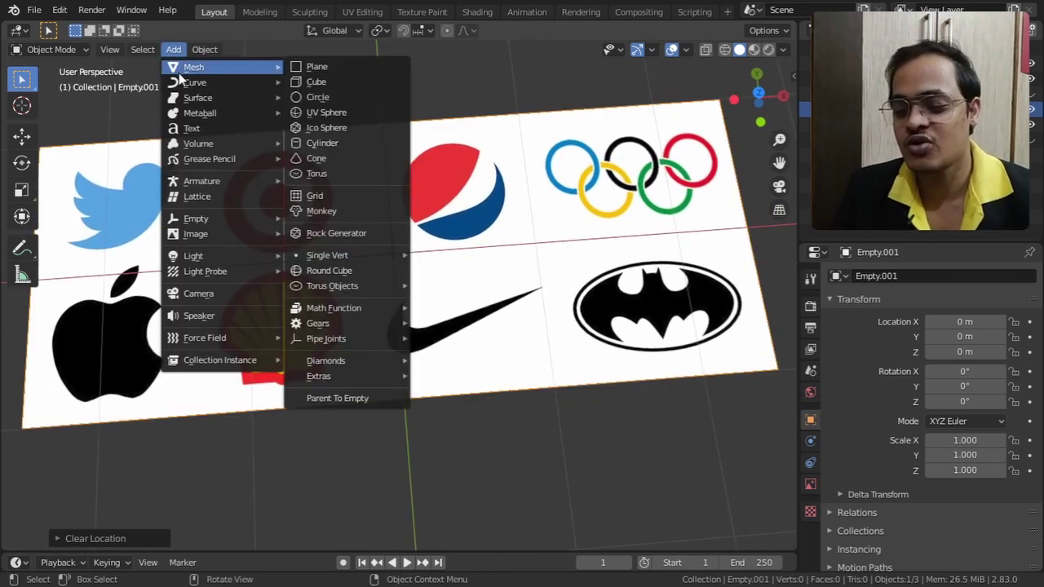
mouse_move(332, 257)
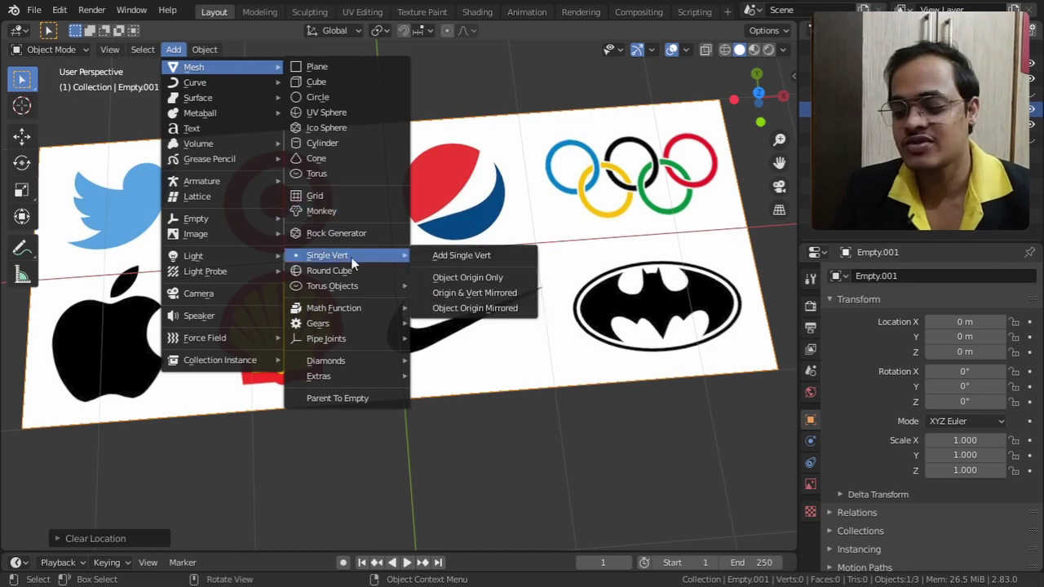
left_click(441, 257)
middle_click_drag(440, 257, 432, 280)
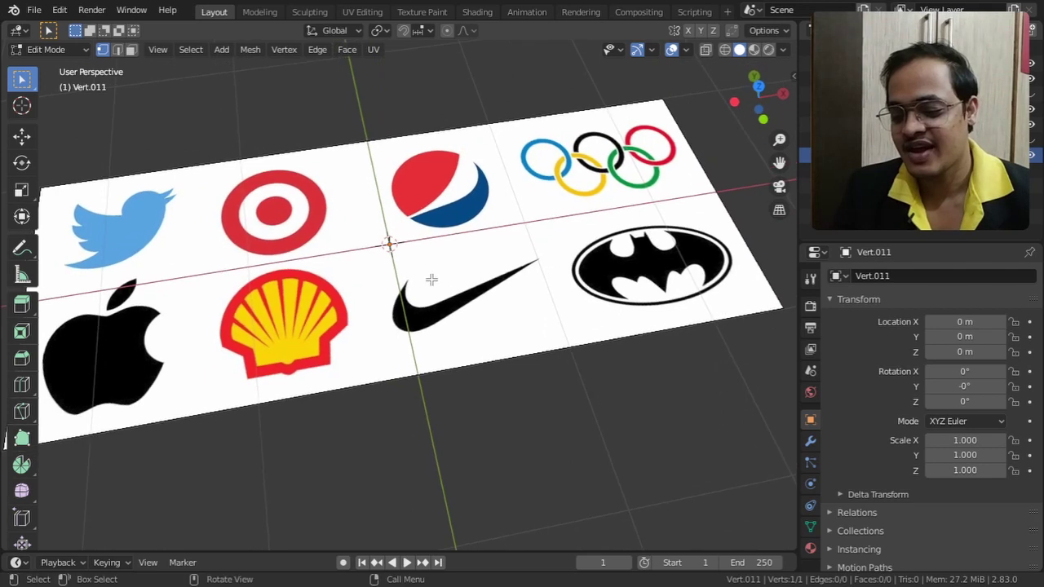
Step: Raise the new vertex along the Z axis above the logo image and switch to the top orthographic view
key("g")
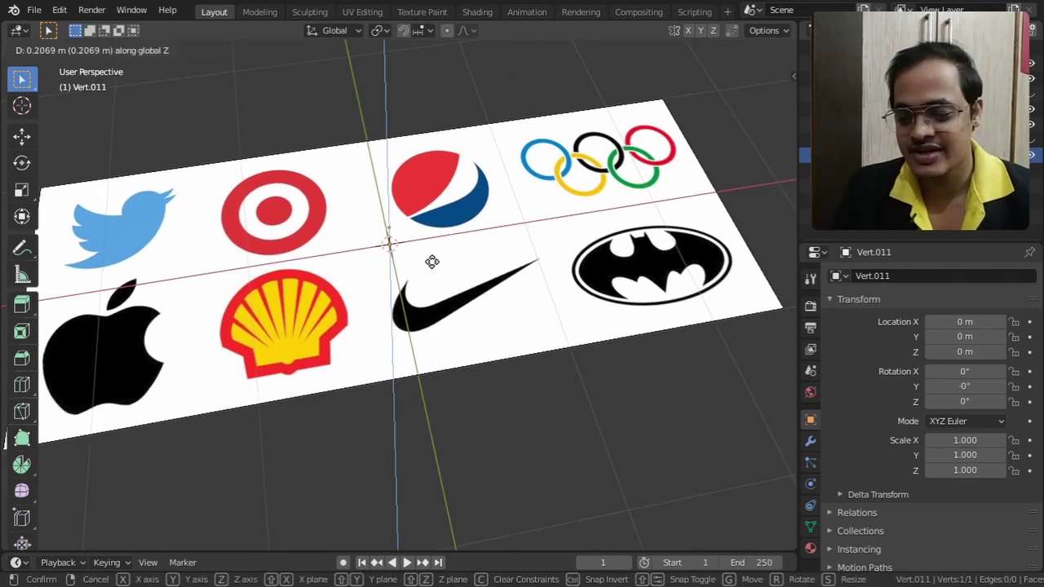
left_click(433, 250)
middle_click_drag(438, 256, 466, 276)
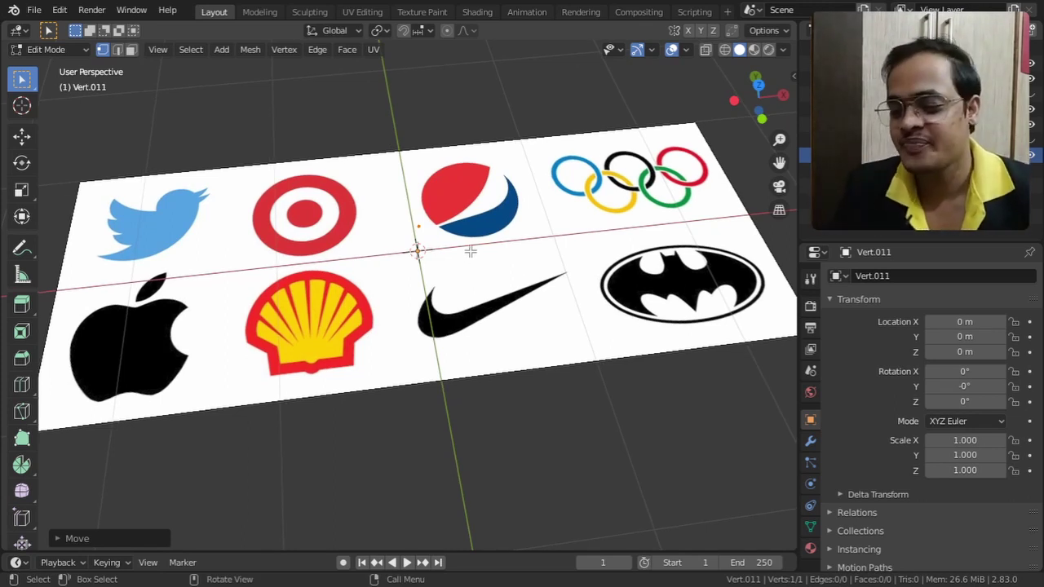
left_click(758, 82)
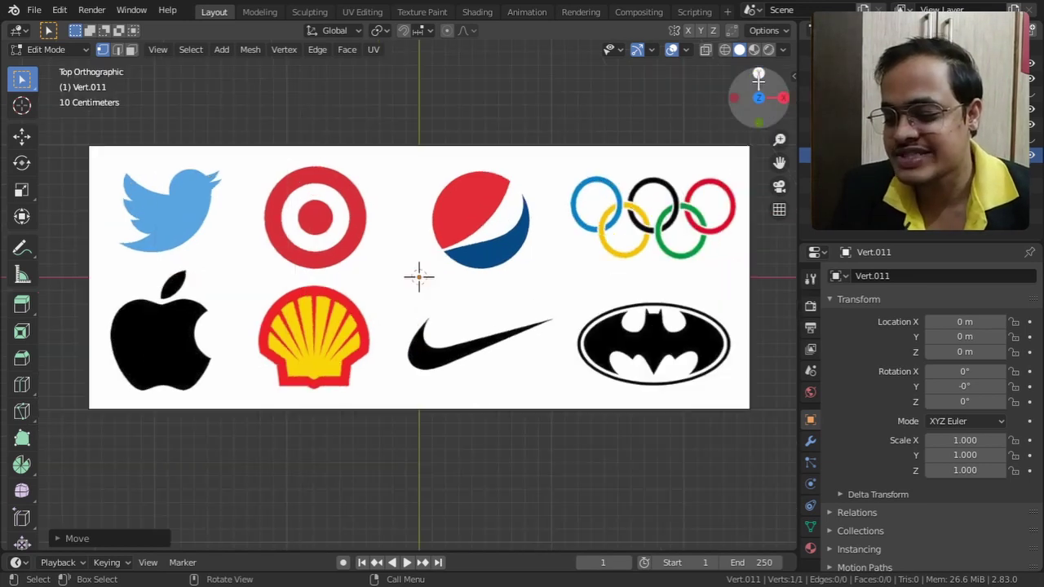
Step: Move the single vertex onto the short upper tip of the Nike swoosh in the logo image
middle_click_drag(587, 278, 538, 231, "shift")
scroll(534, 232, "up", 4)
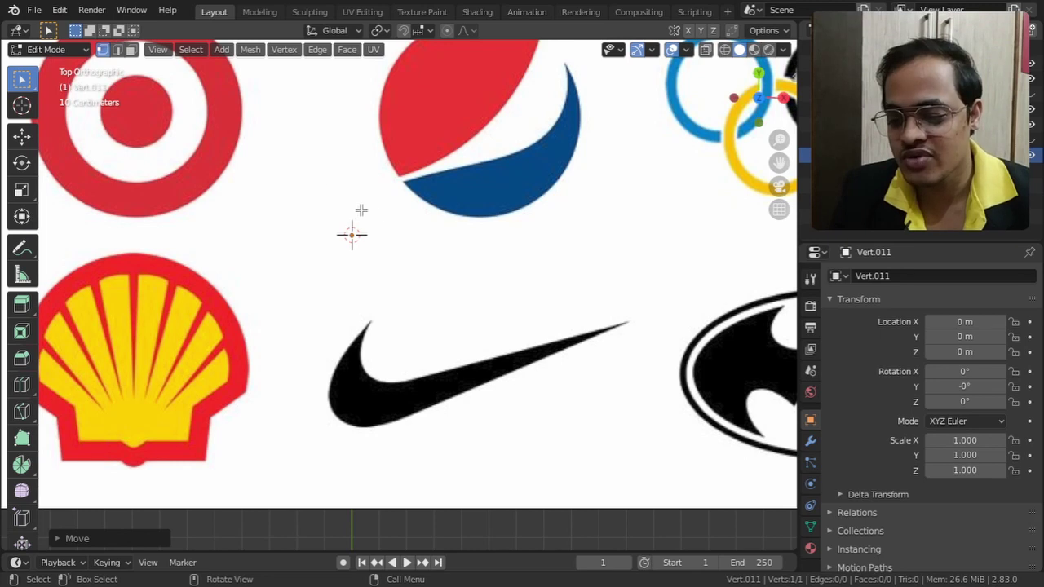
key("g")
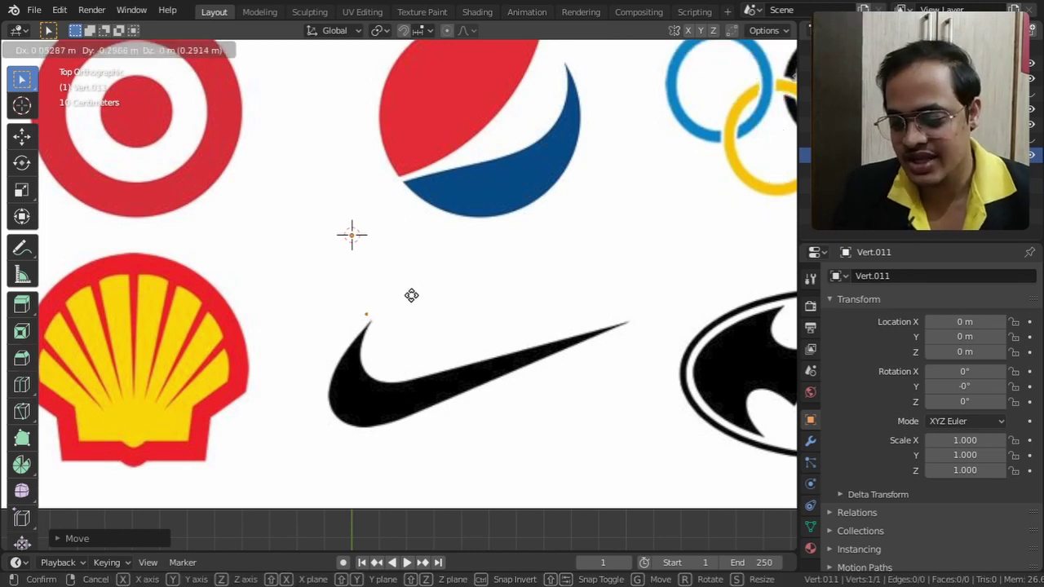
left_click(416, 301)
middle_click_drag(438, 338, 364, 249, "shift")
scroll(399, 245, "up", 3)
scroll(367, 243, "up", 1)
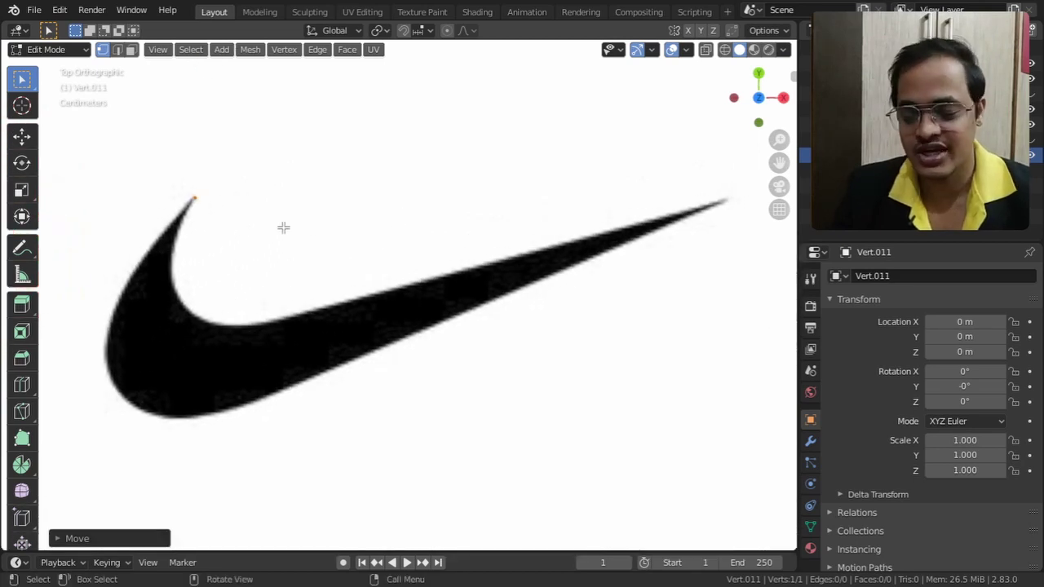
Step: Extrude three connected vertices from the swoosh's short tip down its inner curve
key("e")
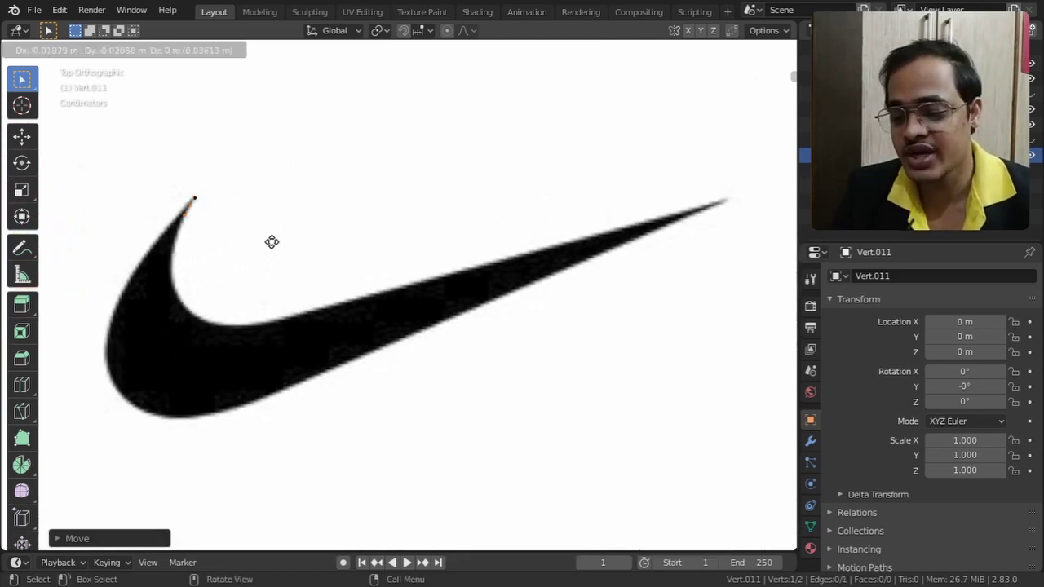
left_click(269, 249)
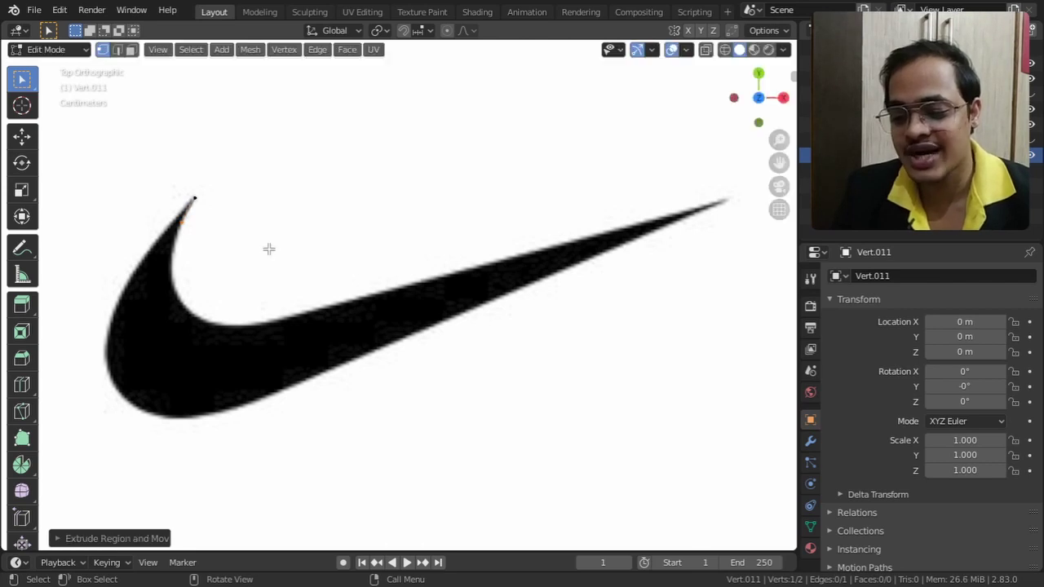
key("e")
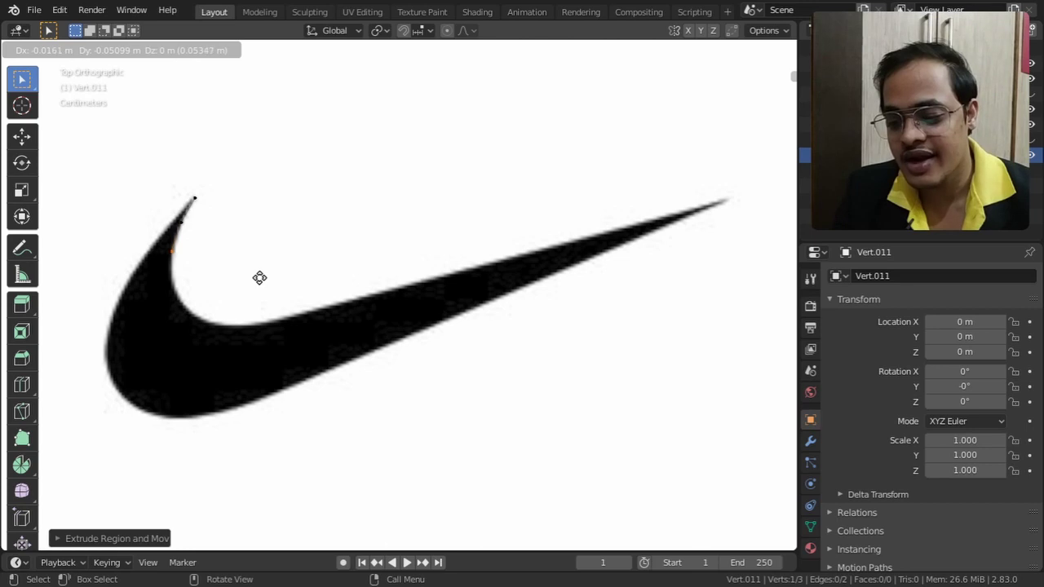
left_click(260, 278)
key("e")
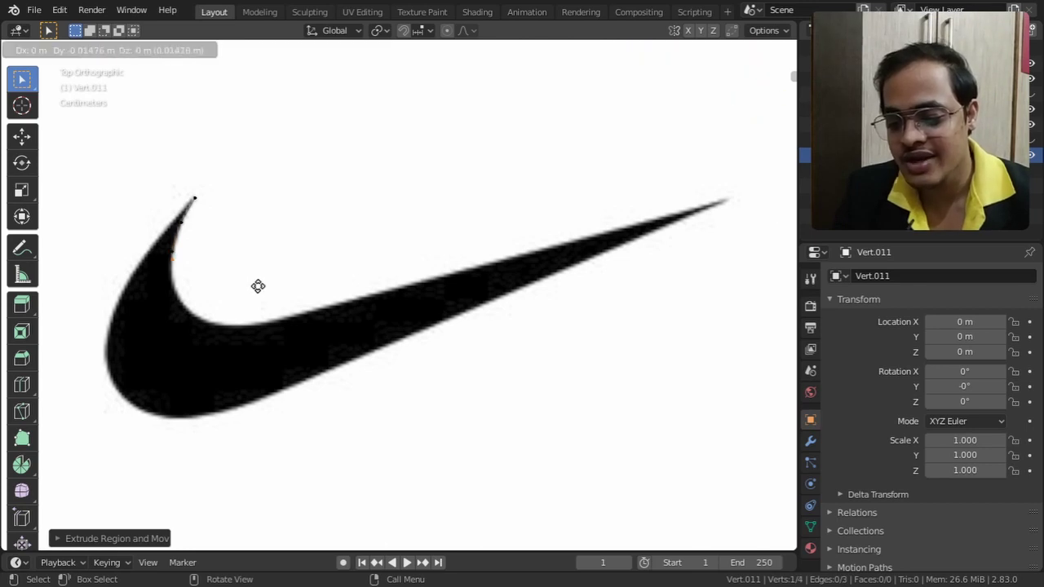
left_click(255, 303)
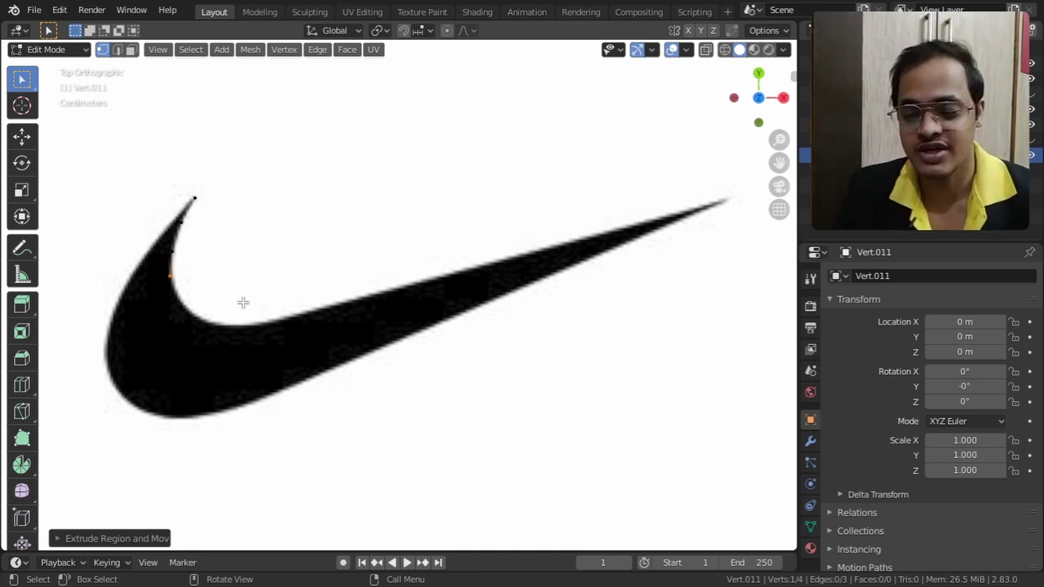
Step: Continue extruding vertices around the swoosh's inner bend and along its upper edge to the long pointed tip
key("e")
left_click(338, 345)
key("e")
left_click(375, 338)
key("e")
left_click(652, 241)
key("e")
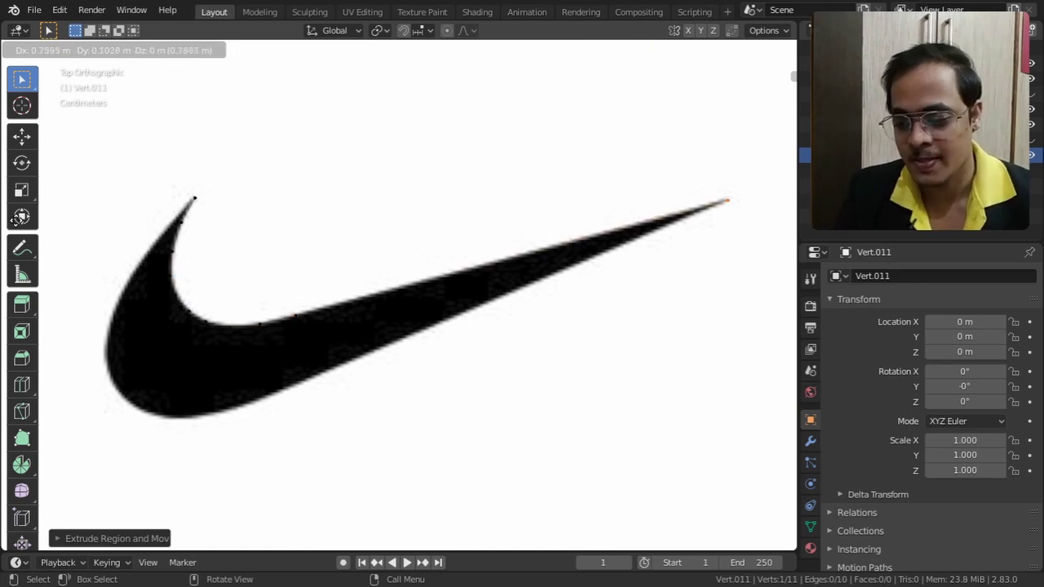
left_click(725, 199)
Step: Extrude vertices from the long tip along the swoosh's lower edge to the underside of its rounded end
key("e")
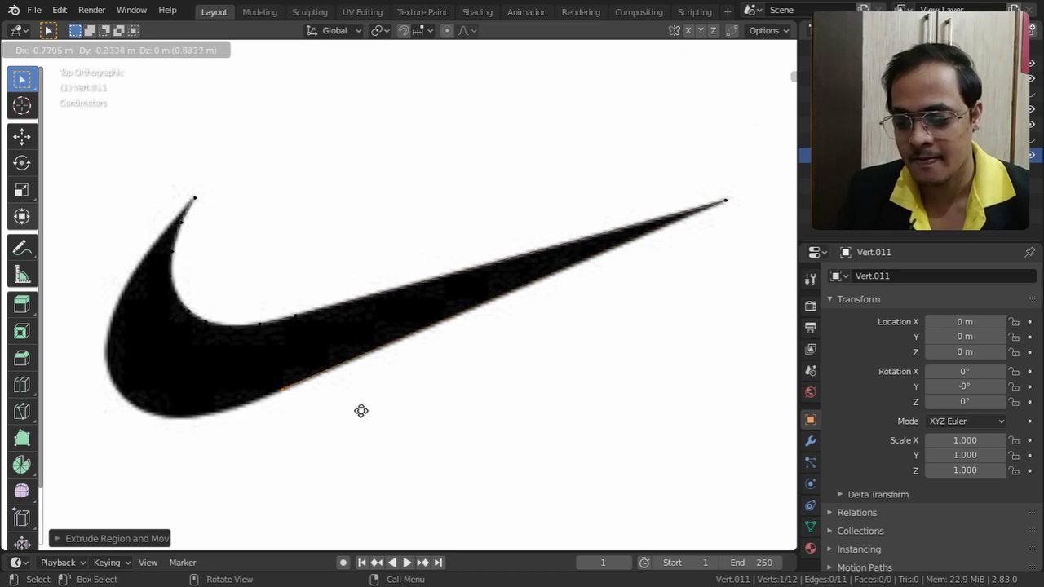
left_click(346, 415)
key("e")
left_click(310, 429)
key("e")
left_click(272, 435)
key("e")
left_click(245, 438)
Step: Extrude vertices around the swoosh's rounded end and up its outer curve to just below the starting tip
key("e")
left_click(213, 423)
key("e")
left_click(193, 408)
key("e")
left_click(187, 354)
key("e")
left_click(191, 338)
key("e")
left_click(215, 289)
key("e")
right_click(253, 235)
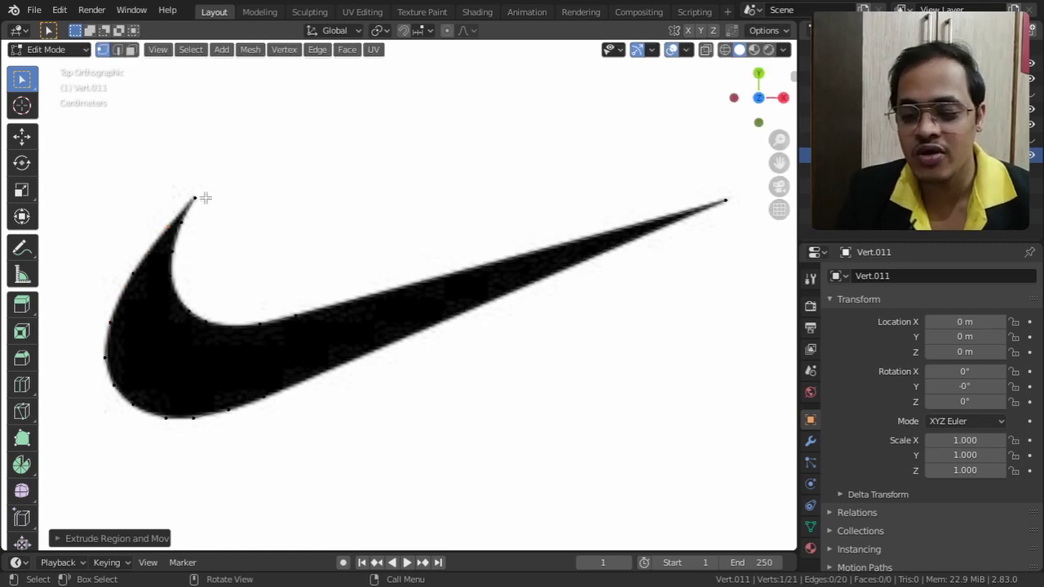
Step: Close the swoosh outline by joining the last extruded vertex to the starting tip vertex with an edge
scroll(196, 204, "up", 3)
scroll(271, 261, "up", 1)
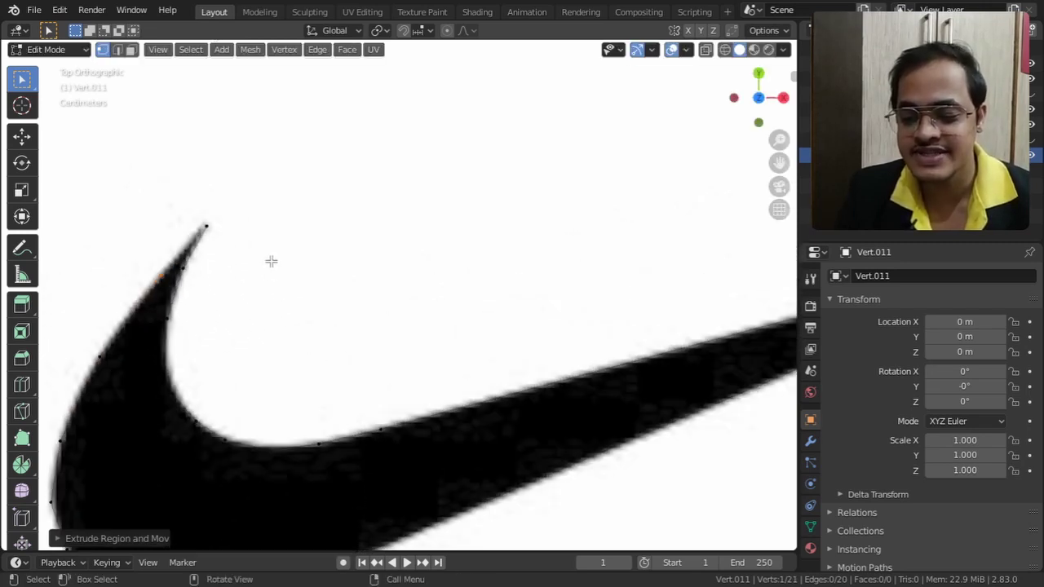
left_click_drag(187, 196, 211, 231, "shift")
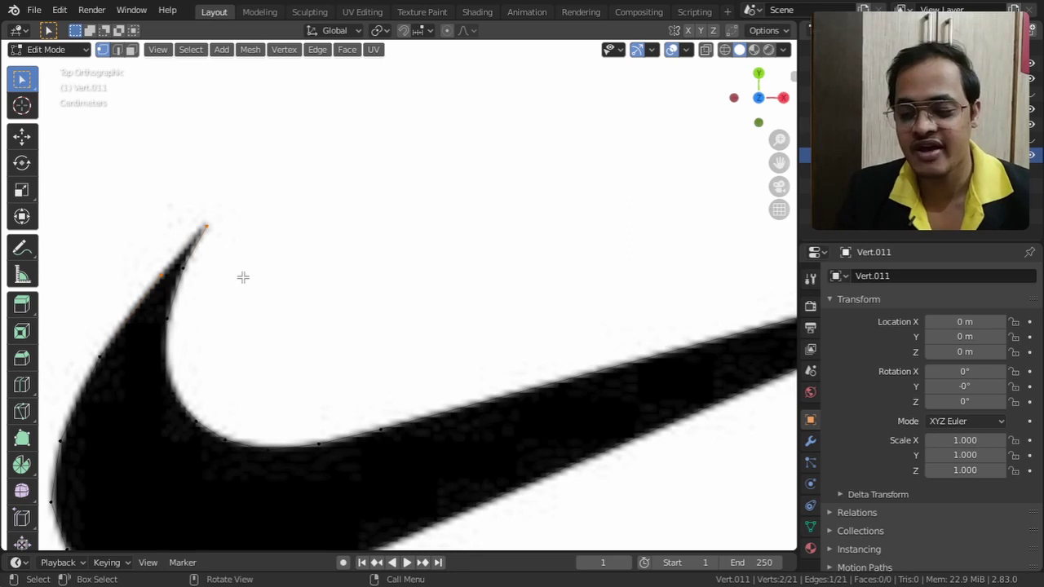
middle_click_drag(196, 352, 256, 338)
middle_click_drag(314, 370, 347, 345)
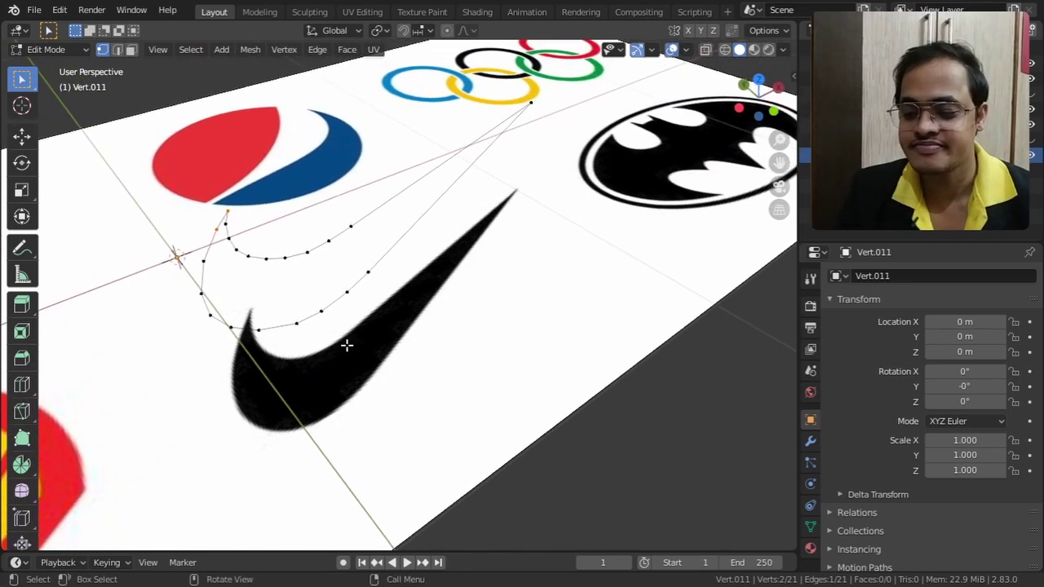
Step: Select all vertices of the swoosh outline and fill them with a single face
left_click_drag(144, 91, 577, 380)
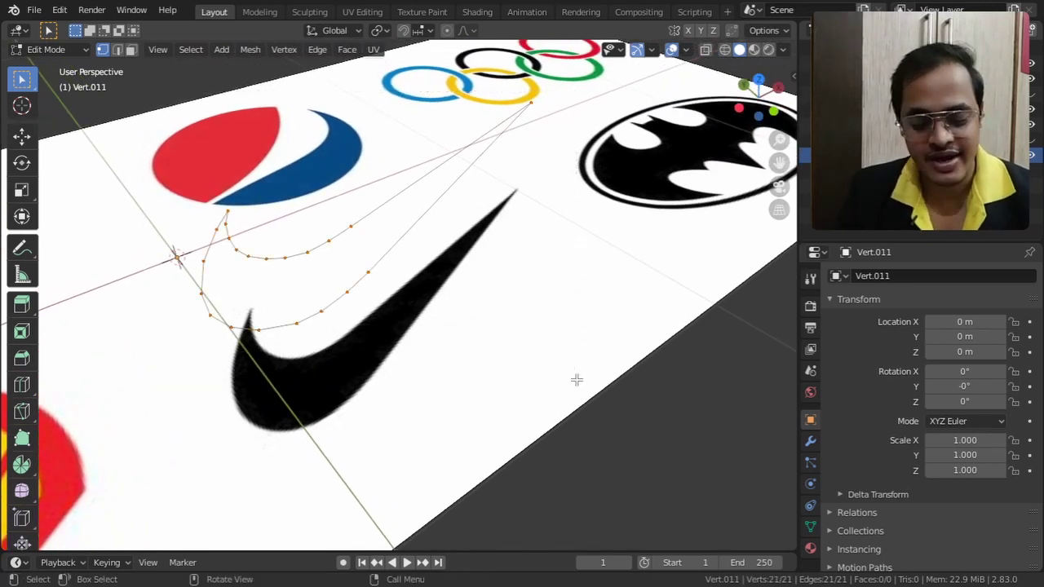
key("f")
middle_click_drag(433, 326, 442, 315)
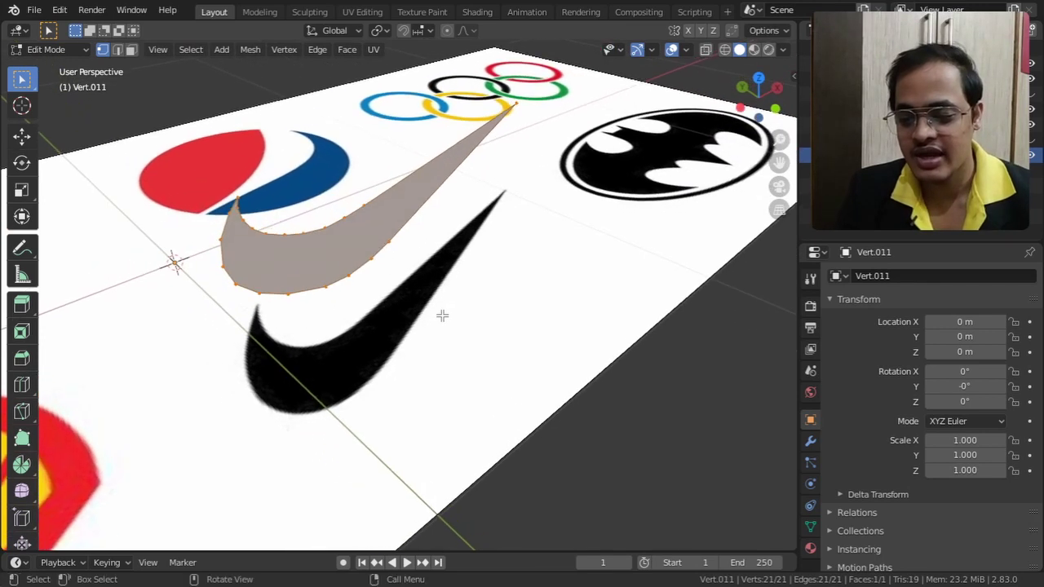
Step: Turn on the Face Orientation overlay to check which way the swoosh face points
left_click(685, 50)
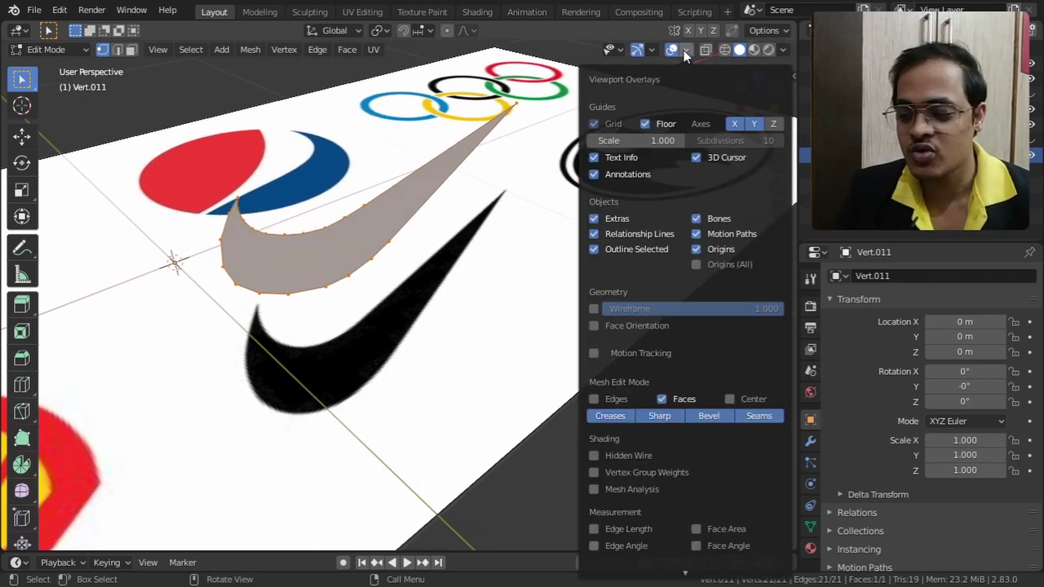
left_click(594, 326)
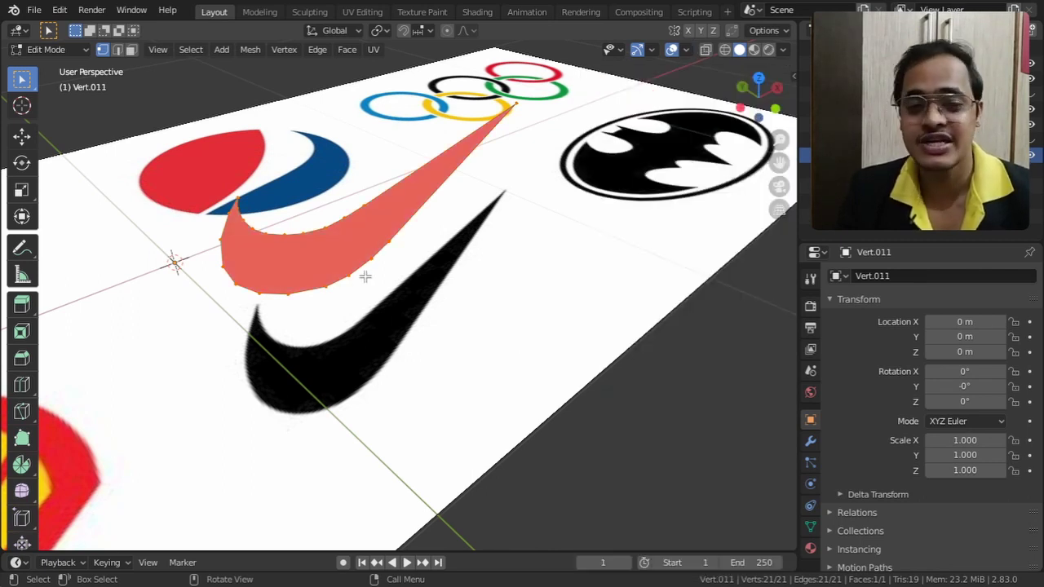
middle_click_drag(343, 253, 335, 306)
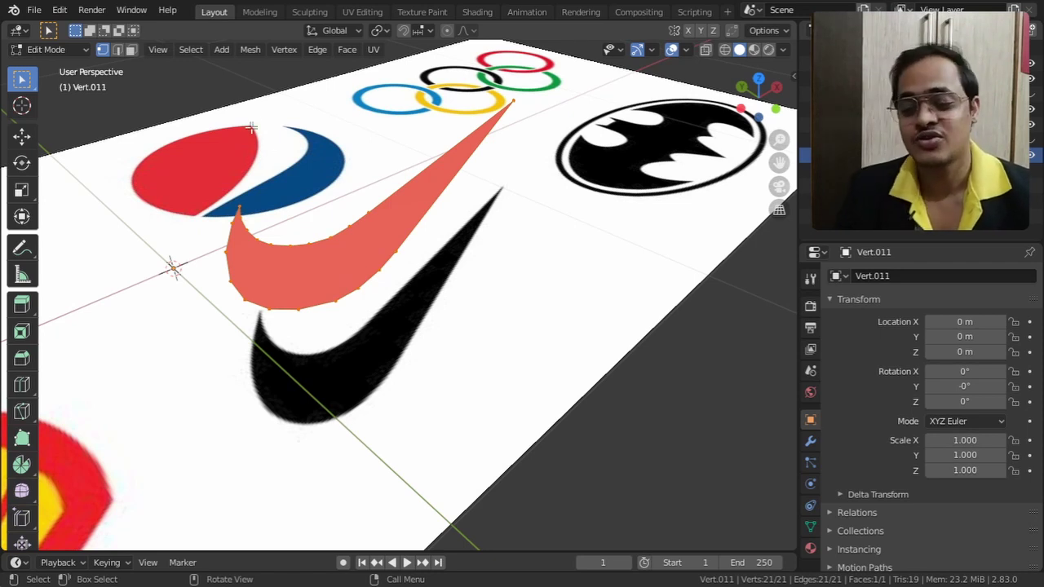
Step: Flip the normal of the swoosh face so its front side faces up
left_click(251, 50)
mouse_move(284, 303)
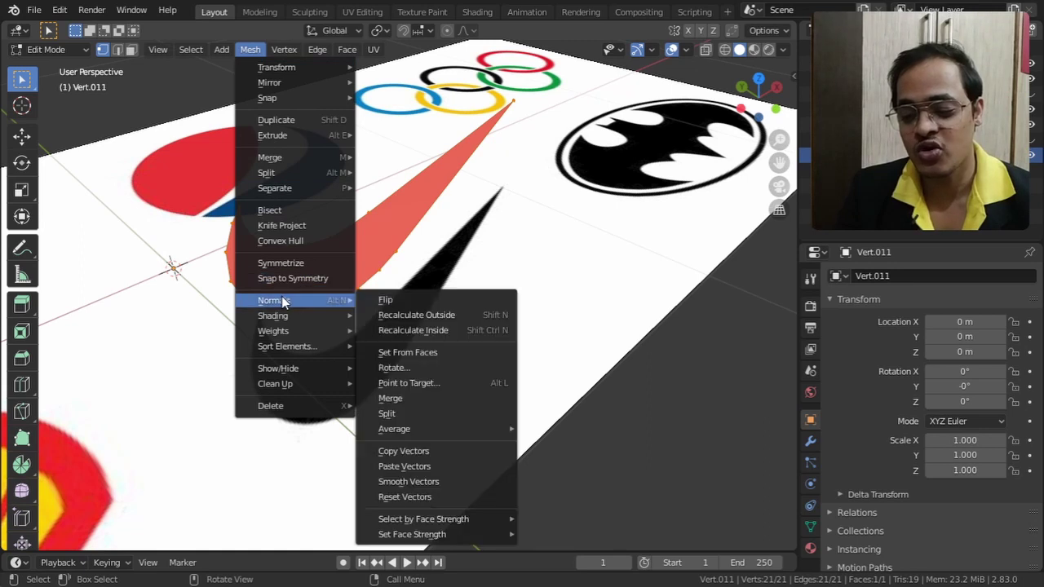
left_click(381, 302)
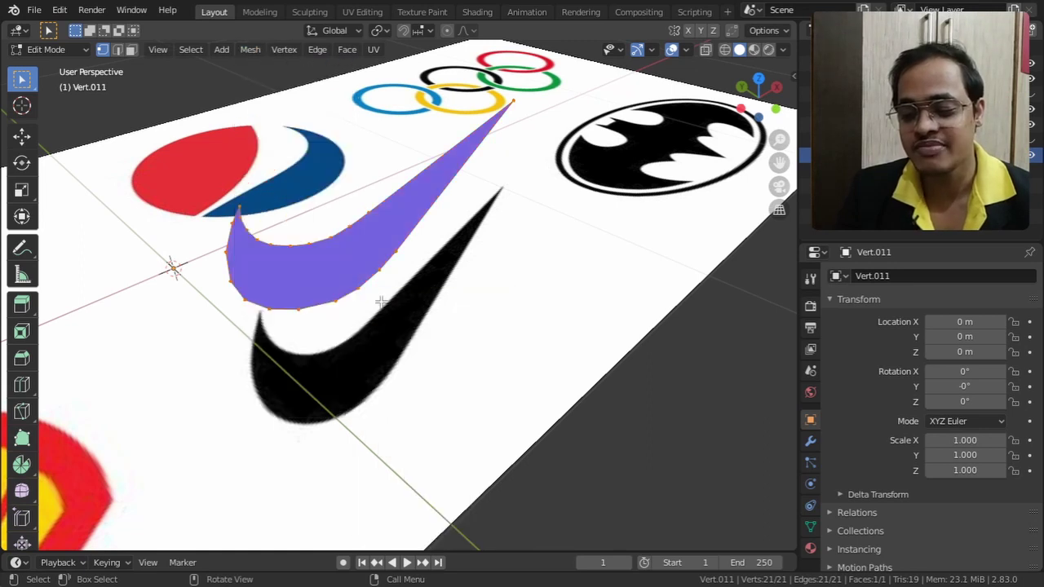
mouse_move(377, 302)
middle_mouse_down()
mouse_move(385, 224)
mouse_move(372, 309)
middle_mouse_up()
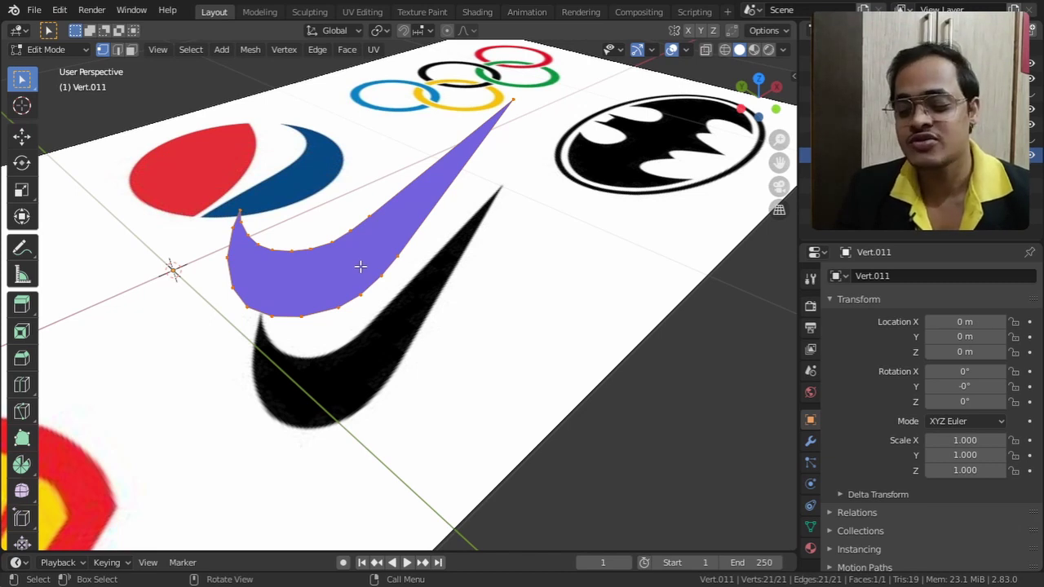
Step: Extrude the swoosh face upward along its normal by about 0.05 m to give the logo thickness
key("e")
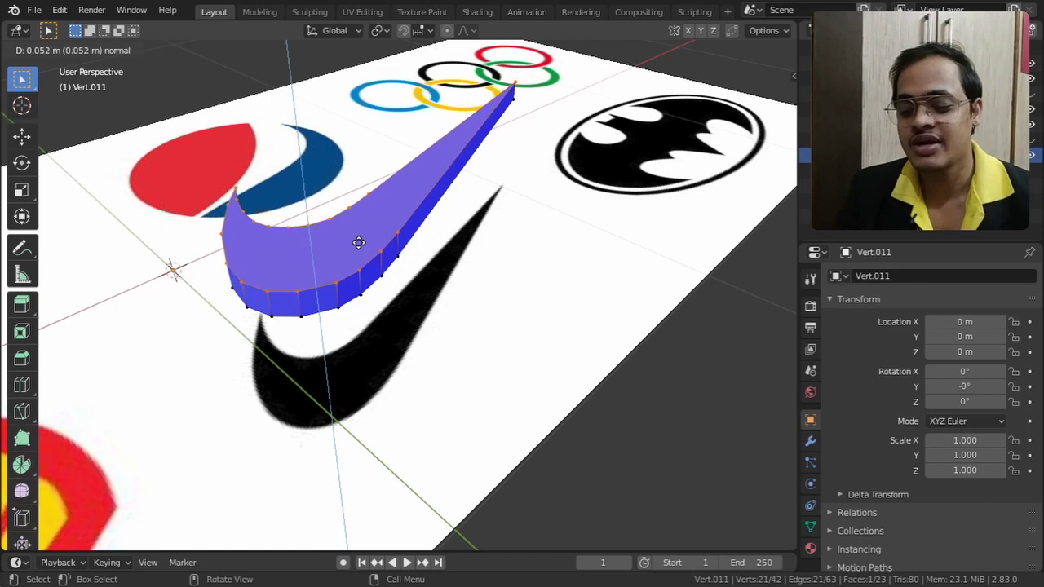
left_click(359, 238)
middle_click_drag(368, 270, 481, 314)
scroll(343, 328, "down", 6)
scroll(499, 308, "up", 3, "ctrl")
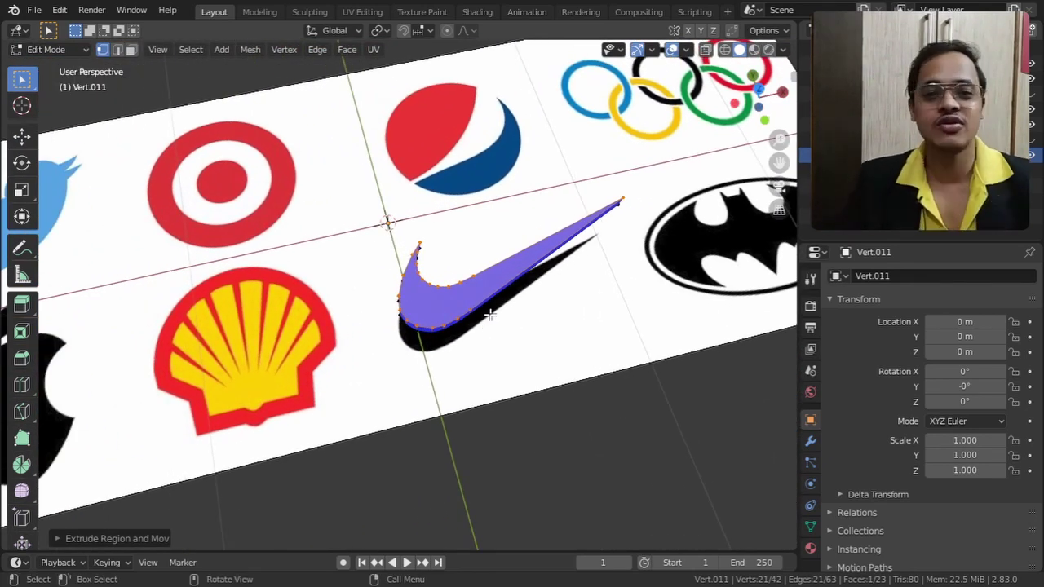
middle_click_drag(489, 314, 394, 335, "shift")
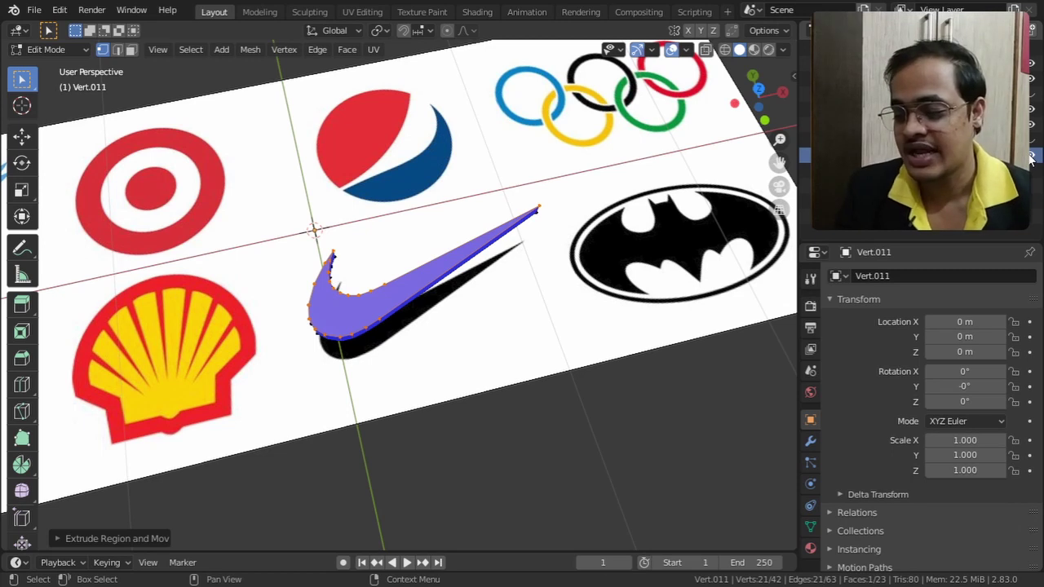
Step: Hide the swoosh mesh and the logo image, show the floor plan image, and view it in top orthographic view
key("ctrl+z")
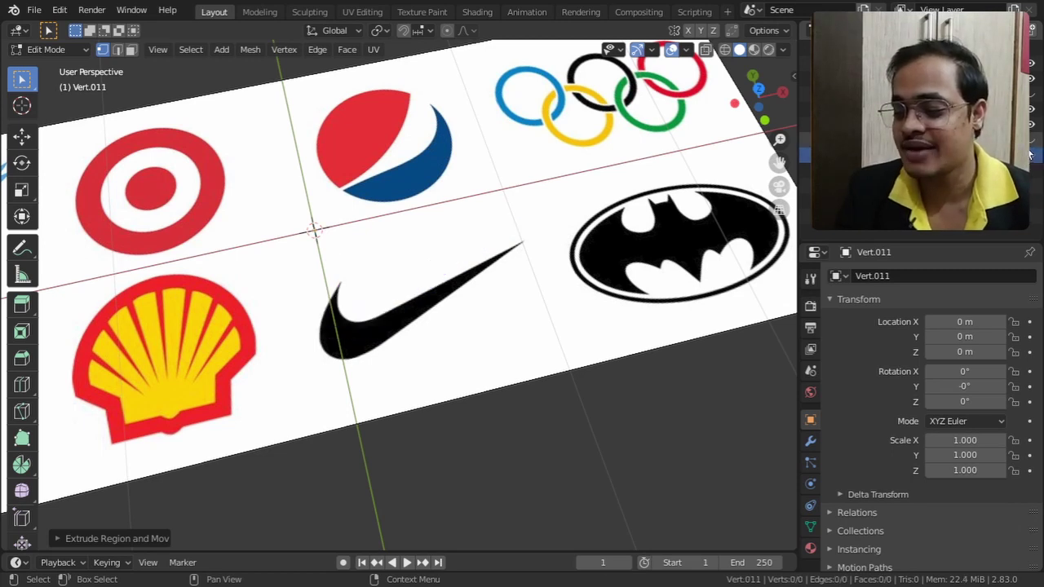
left_click(1031, 109)
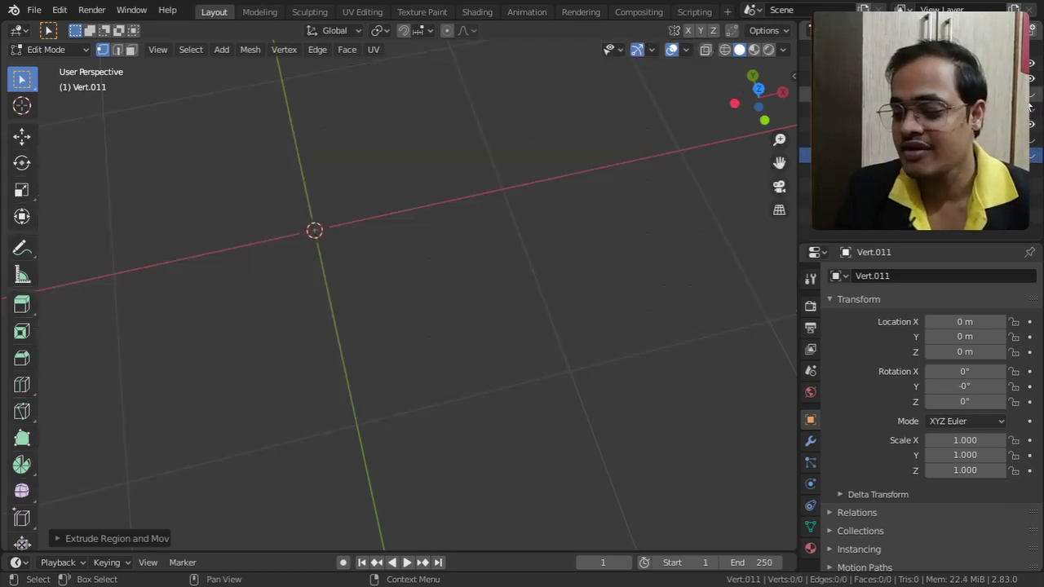
left_click(1030, 98)
middle_click_drag(562, 269, 613, 270)
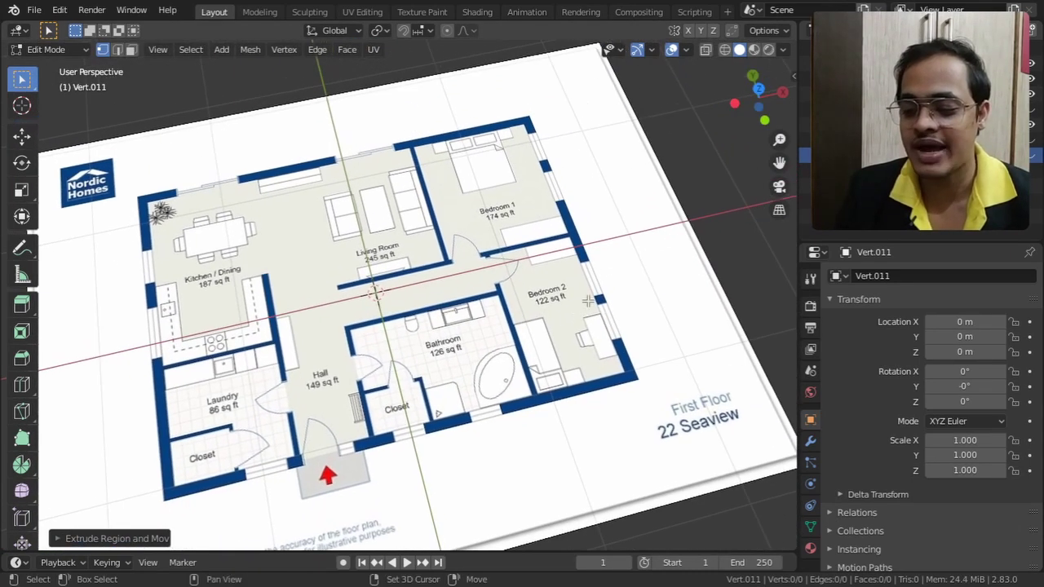
left_click(760, 87)
scroll(427, 265, "up", 2)
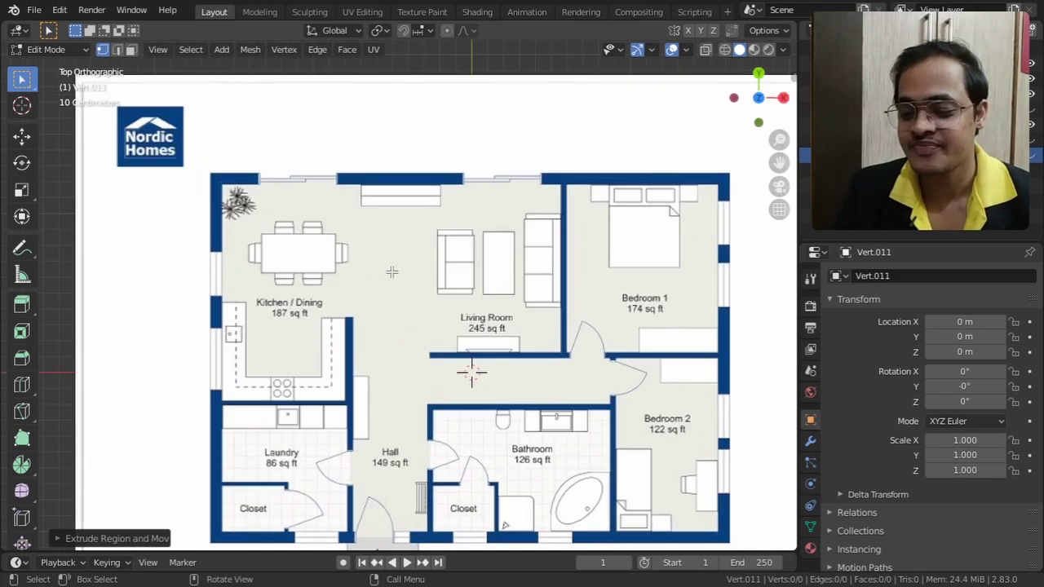
middle_click_drag(426, 265, 406, 237, "shift")
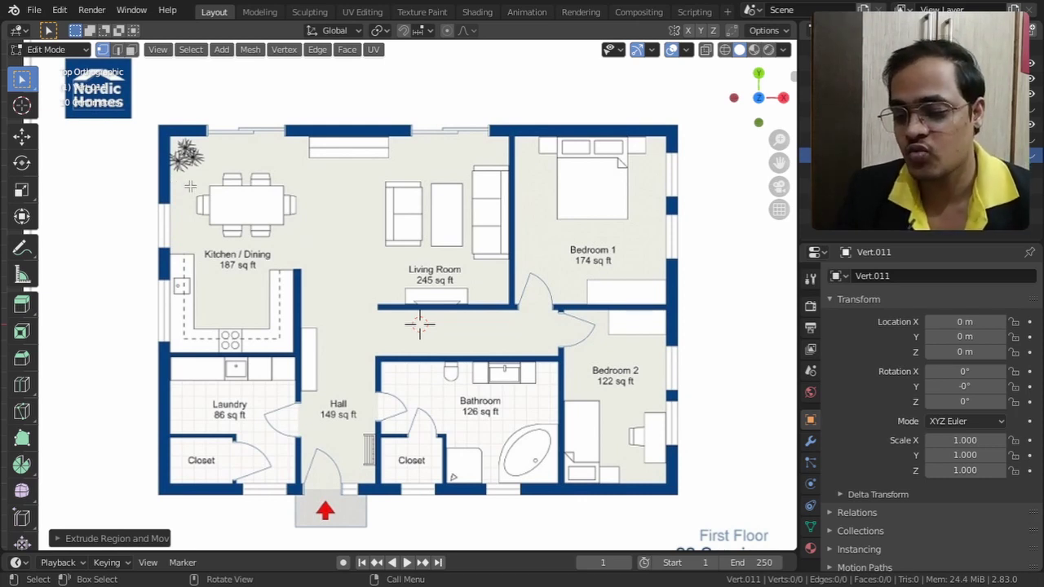
Step: Return to Object Mode and add a new single-vertex mesh object at the centre of the floor plan
left_click(70, 50)
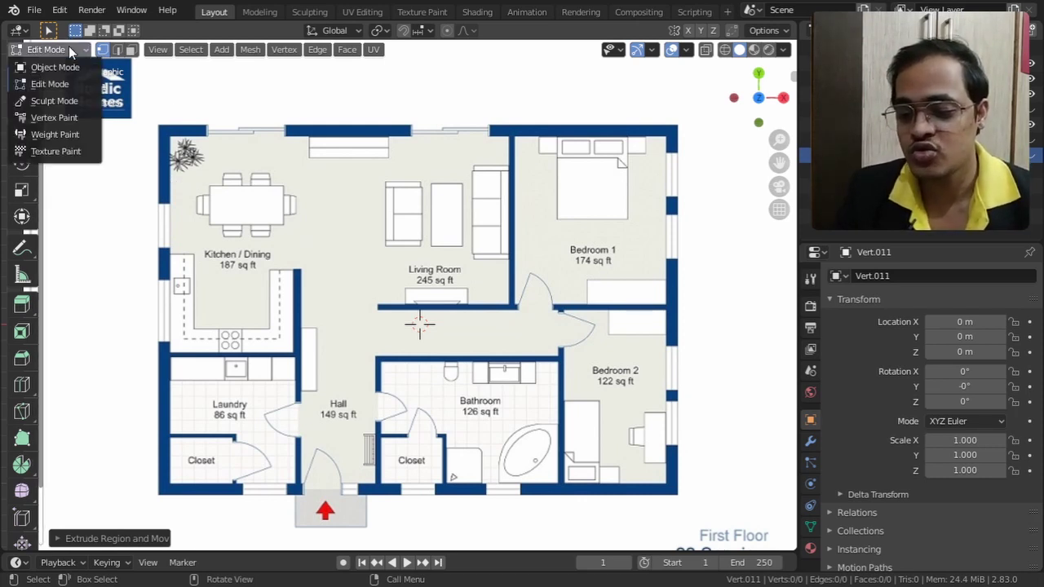
left_click(56, 67)
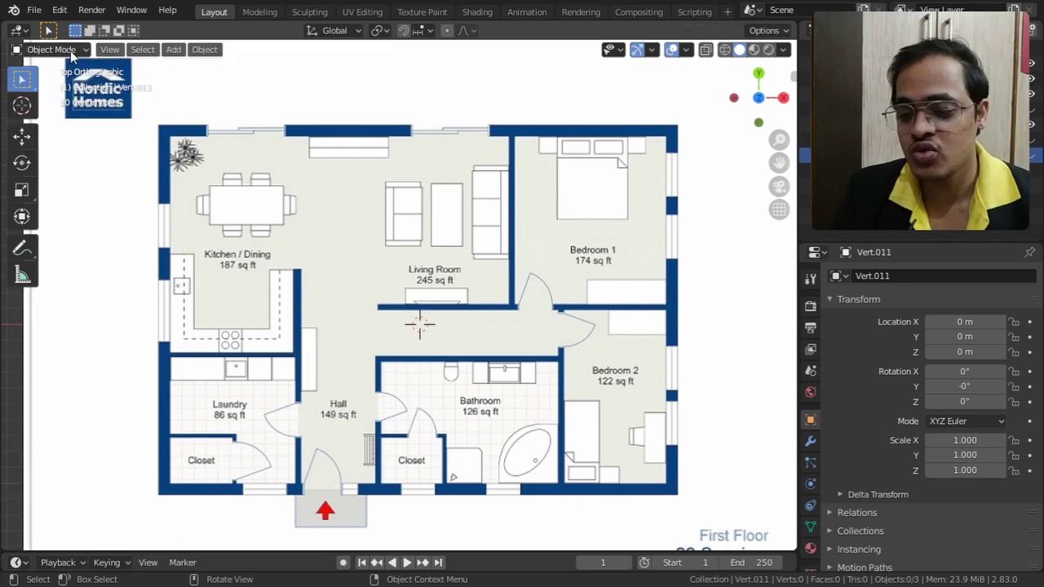
left_click(173, 50)
mouse_move(188, 69)
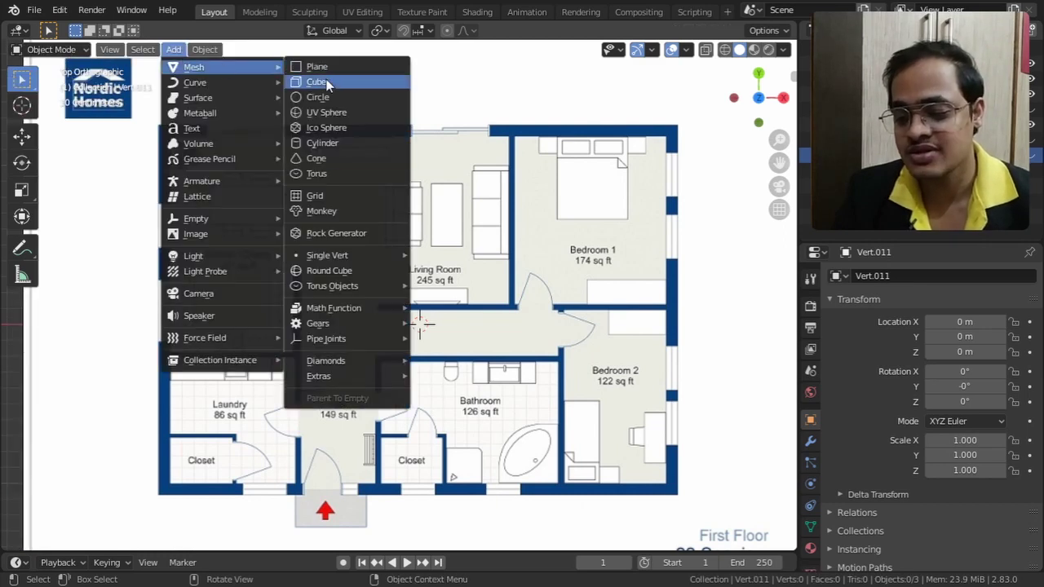
mouse_move(323, 257)
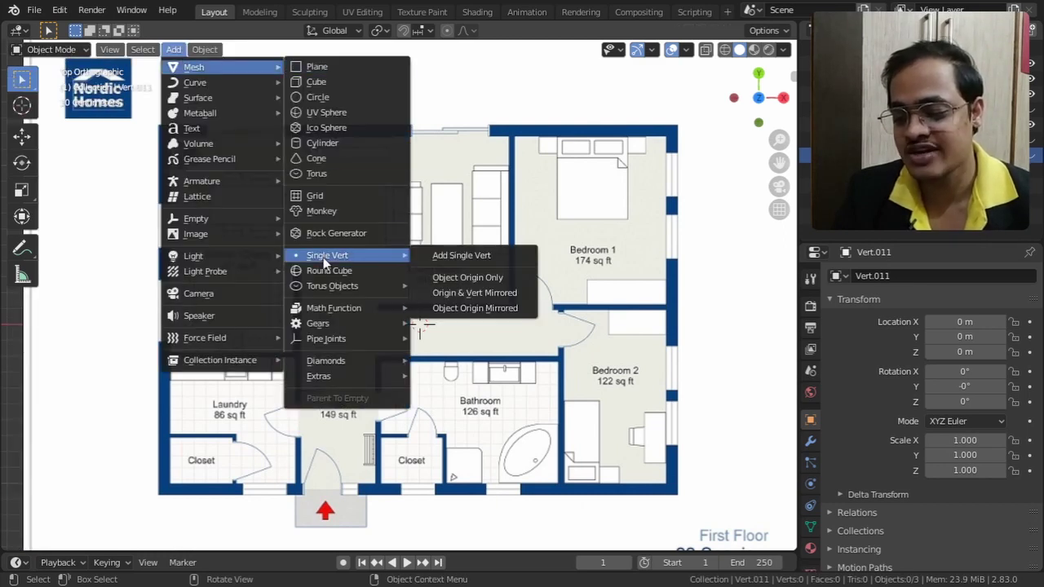
left_click(436, 257)
Step: Move the new vertex to the outer edge of the kitchen's west wall, where the upper window begins
middle_click_drag(276, 256, 368, 304, "shift")
key("g")
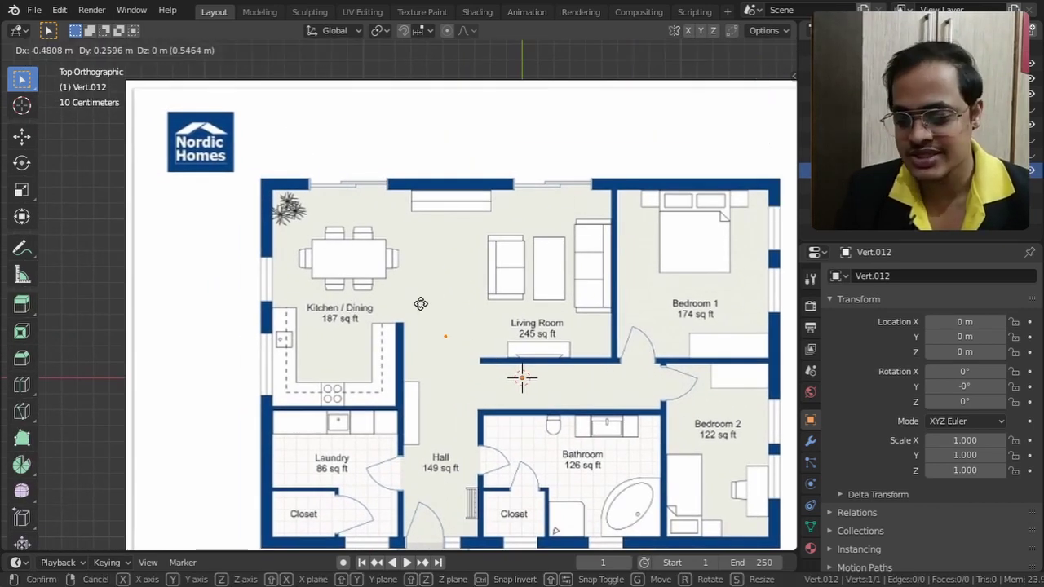
left_click(241, 226)
scroll(282, 303, "up", 4)
scroll(281, 304, "up", 2)
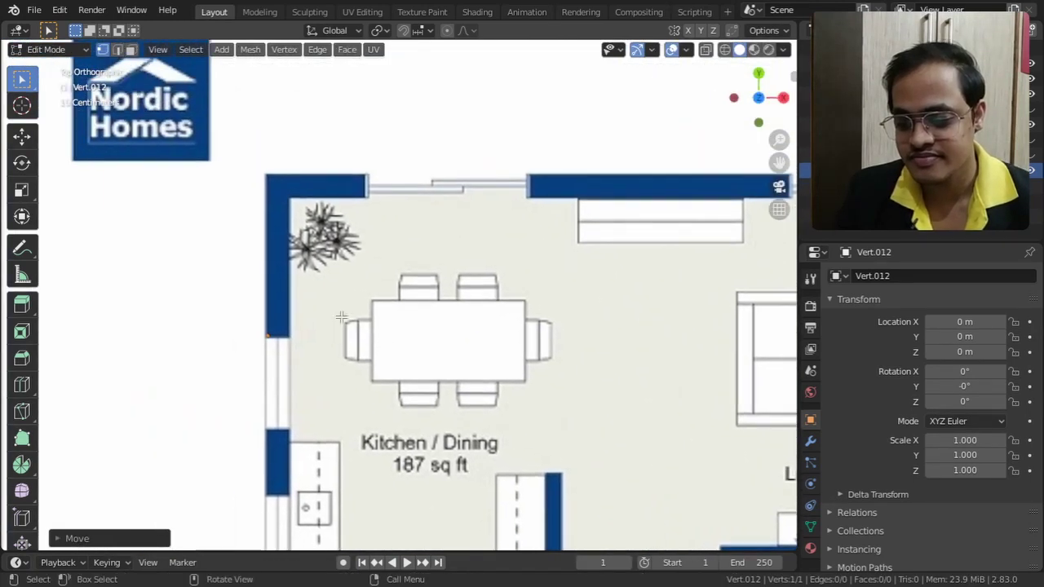
Step: Extrude the vertex along Y up to the outer wall corner, and then along X to the start of the kitchen's sliding window
middle_click_drag(315, 296, 328, 310, "shift")
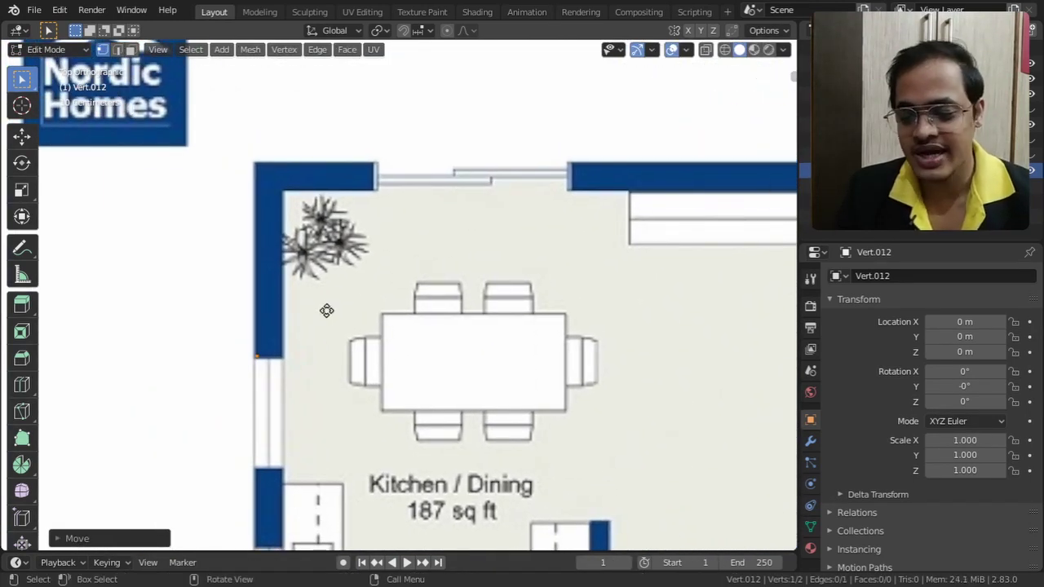
key("e")
key("y")
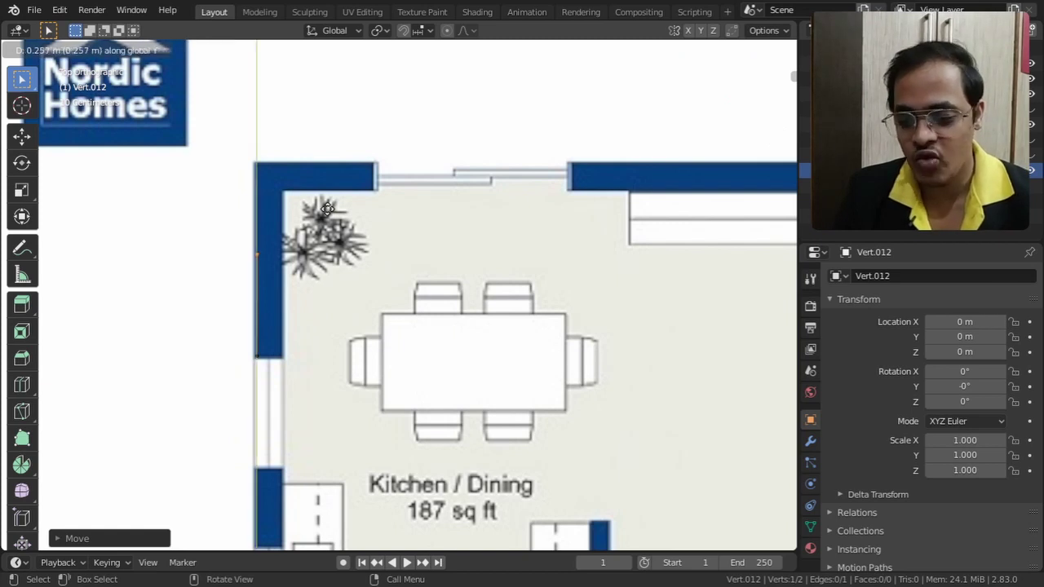
left_click(335, 121)
key("e")
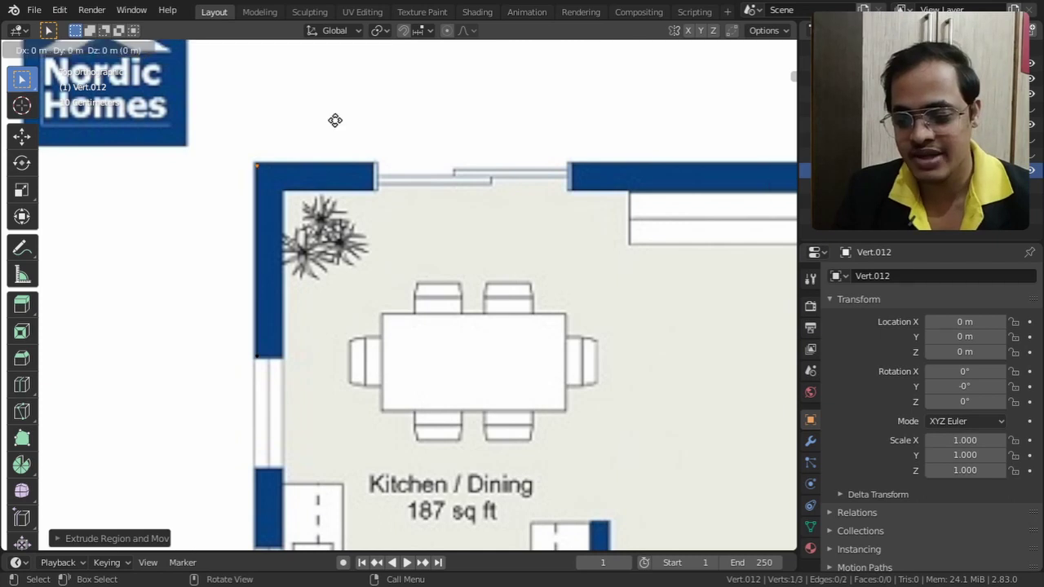
key("x")
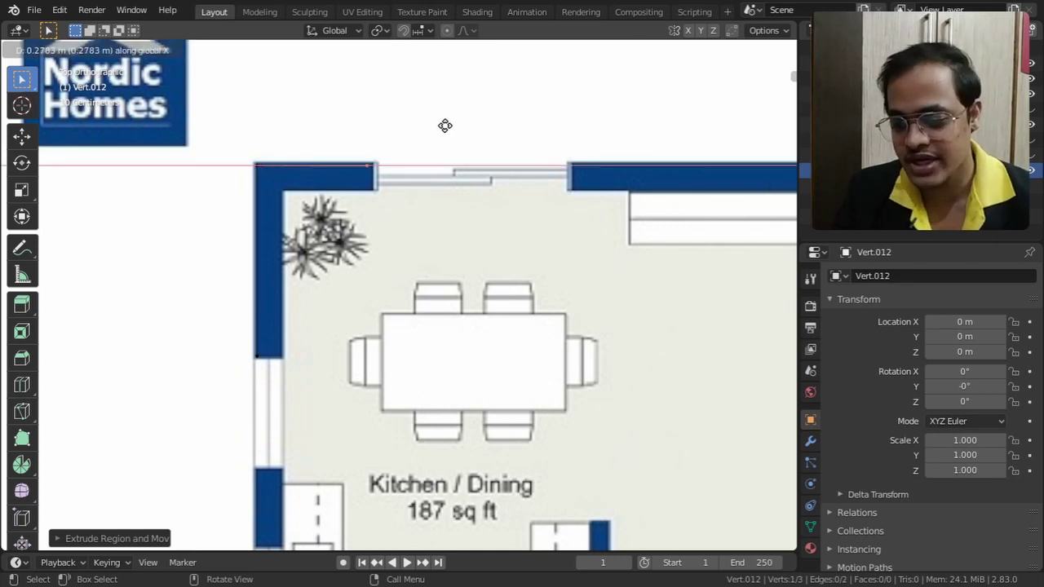
left_click(454, 127)
Step: Extrude about 0.056 m down along Y for the wall thickness, and back along X to the inner wall corner
key("e")
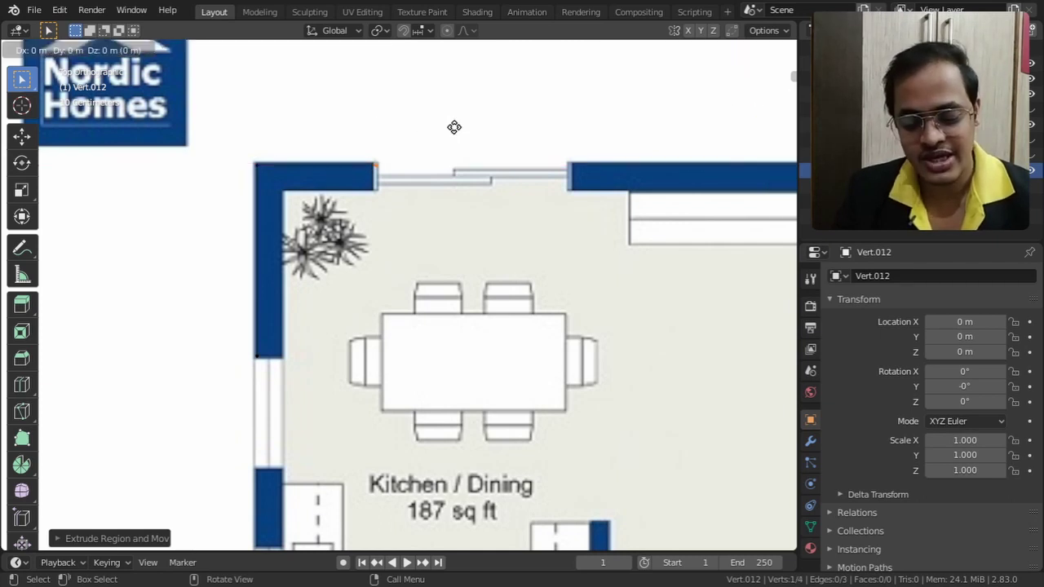
key("y")
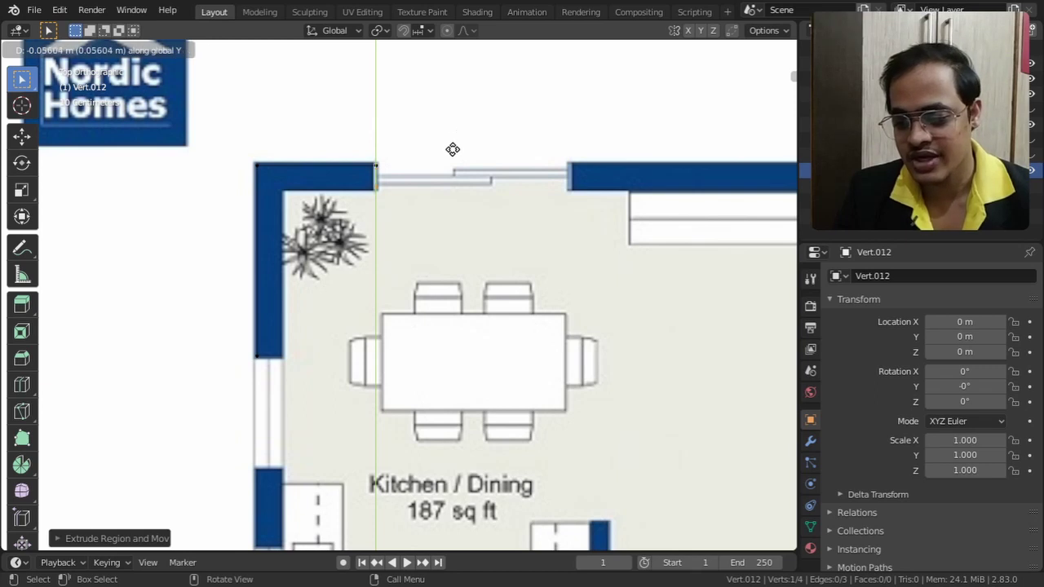
left_click(453, 149)
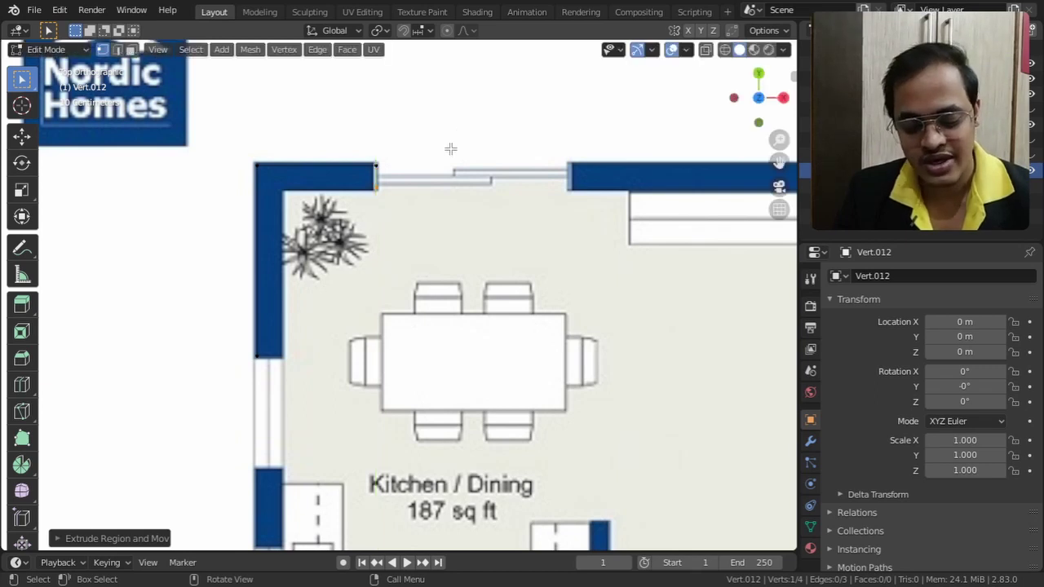
key("e")
key("x")
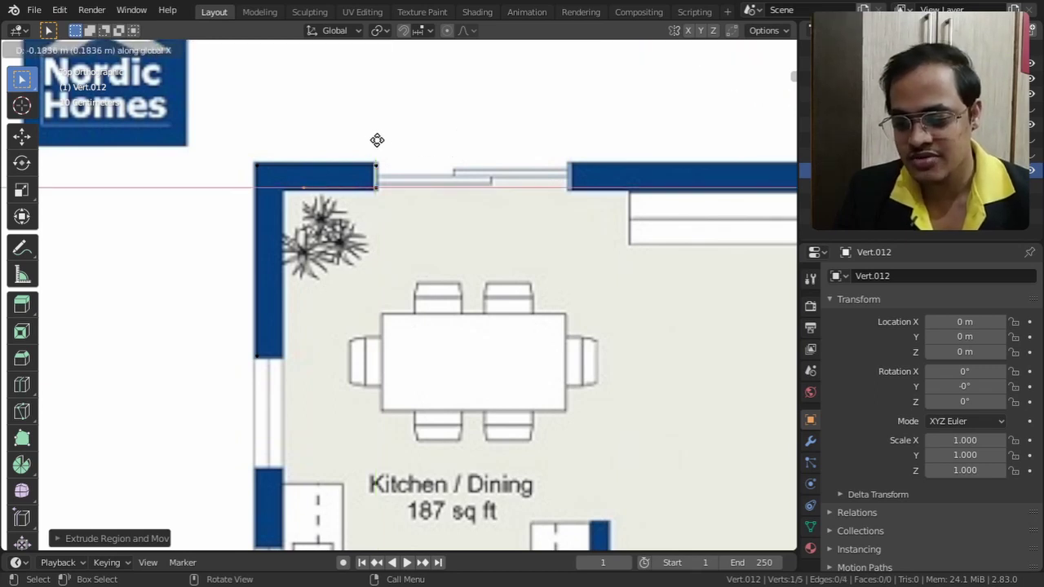
left_click(357, 139)
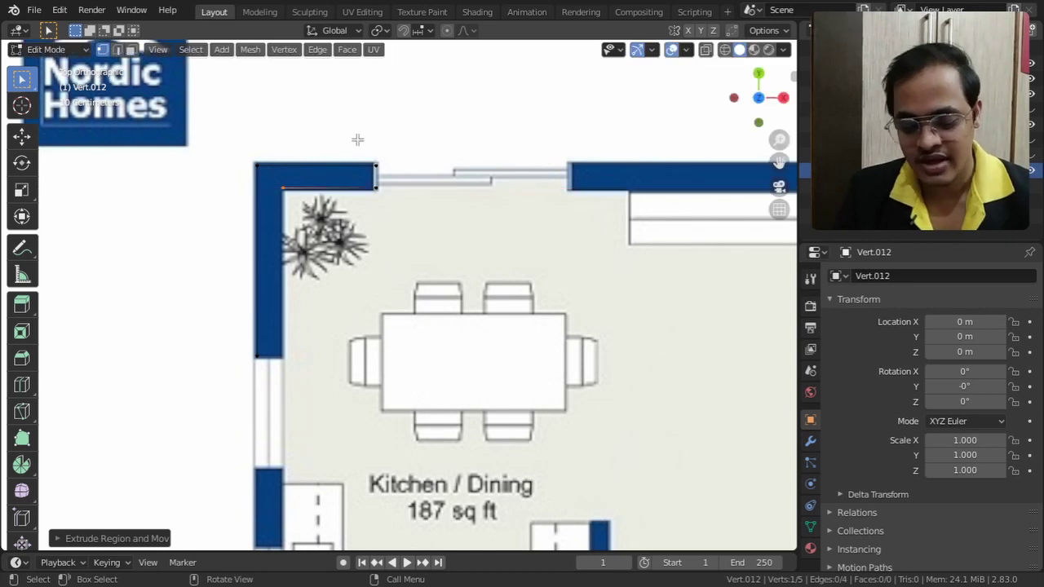
Step: Extrude the inner corner vertex down along Y to the west window and join the two end vertices with an edge
key("e")
key("y")
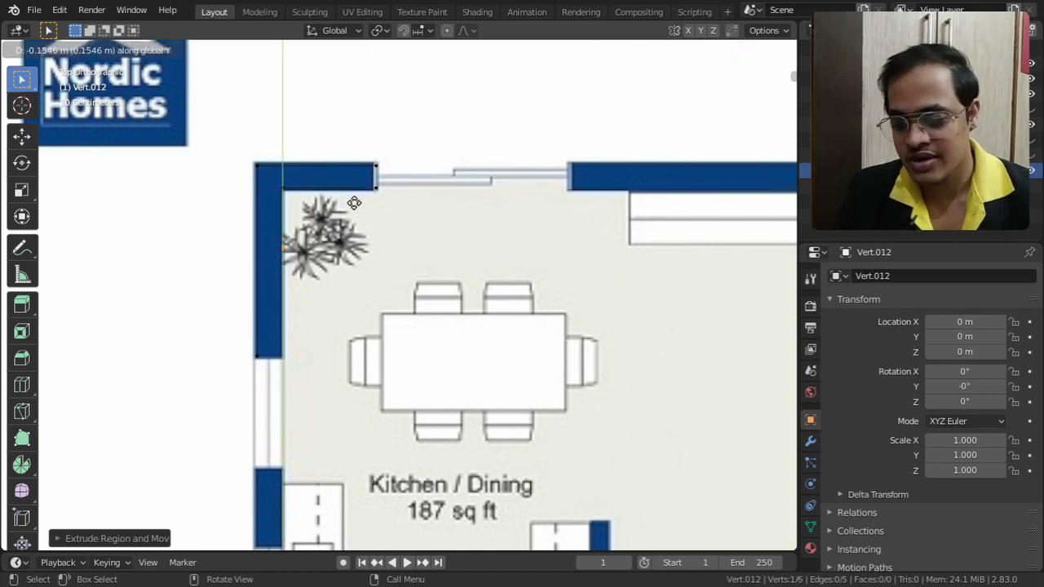
left_click(343, 307)
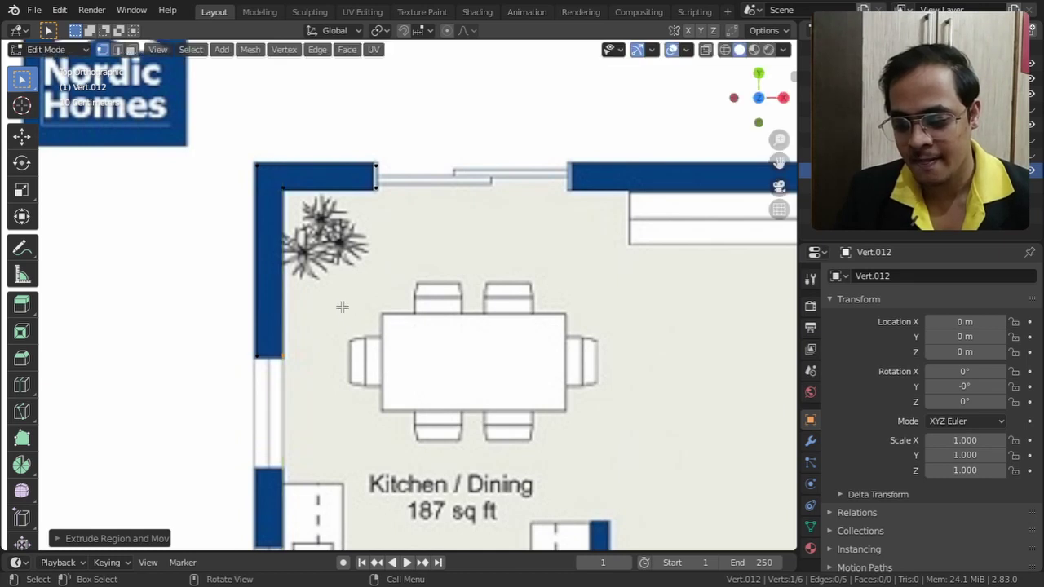
left_click_drag(220, 333, 309, 371)
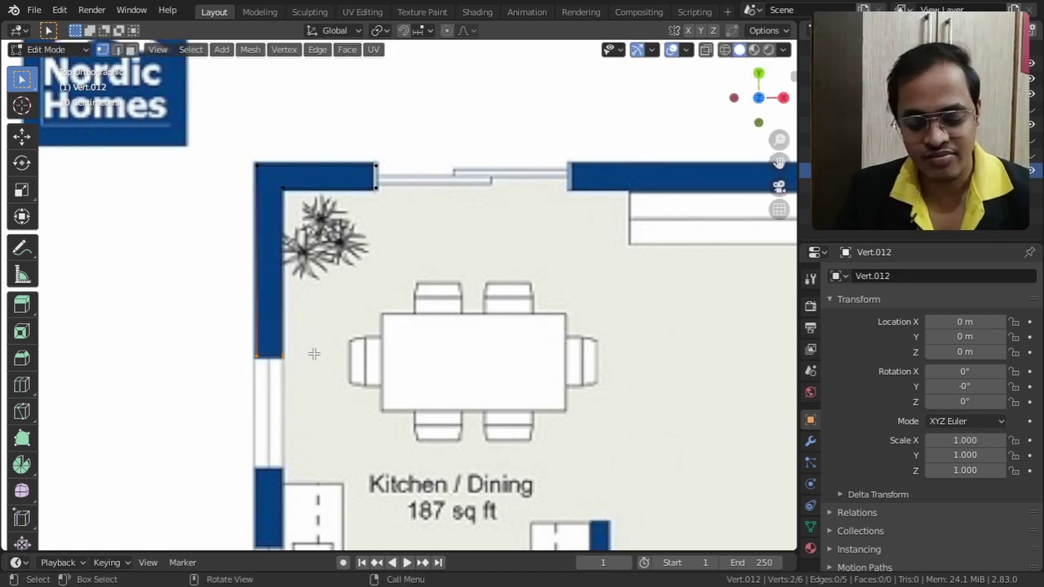
middle_click_drag(312, 346, 382, 278)
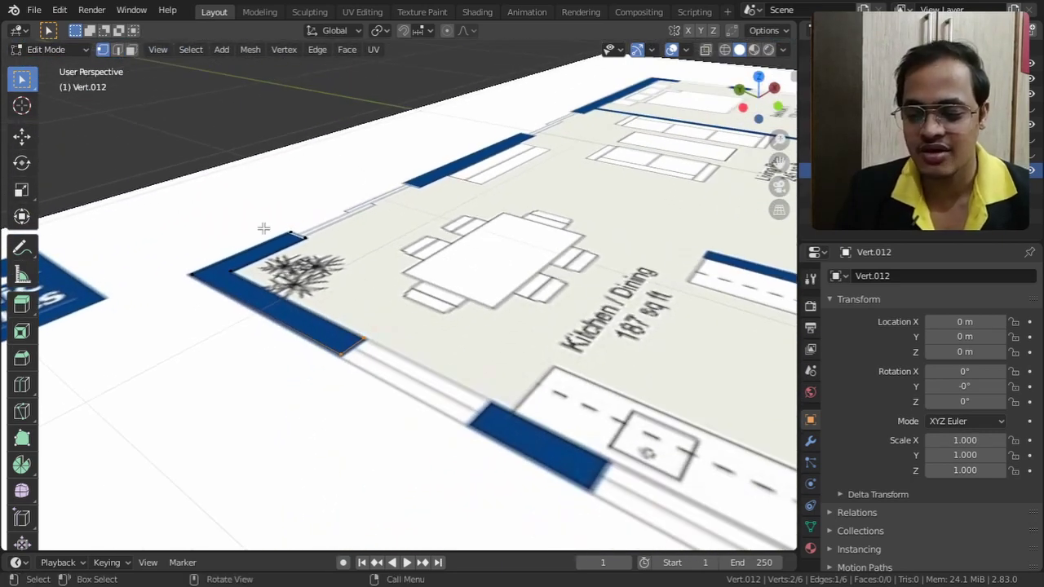
Step: Fill the closed L-shaped wall outline with a face and extrude it upward to form the wall
left_click_drag(154, 230, 389, 382)
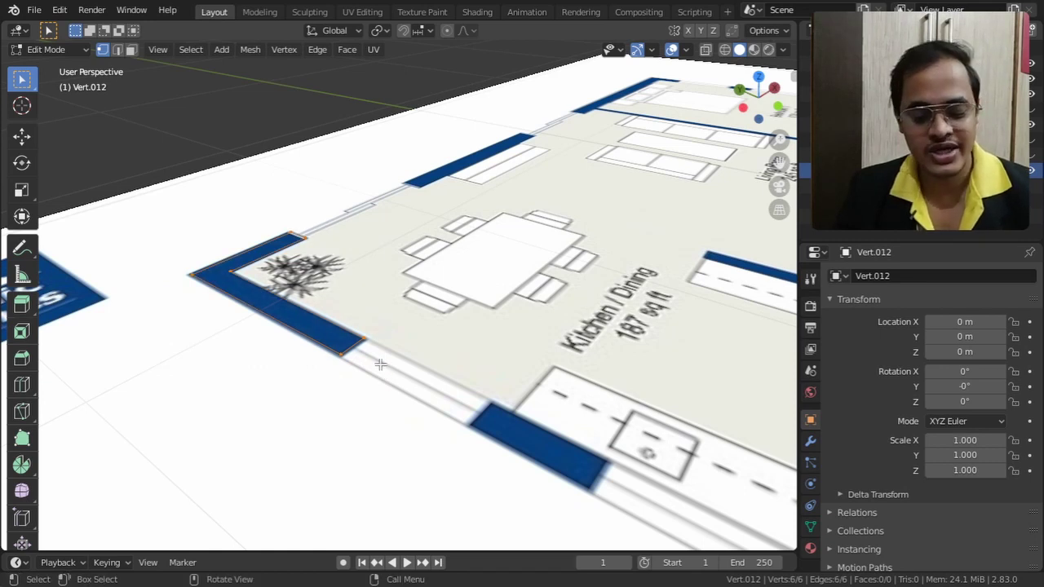
key("f")
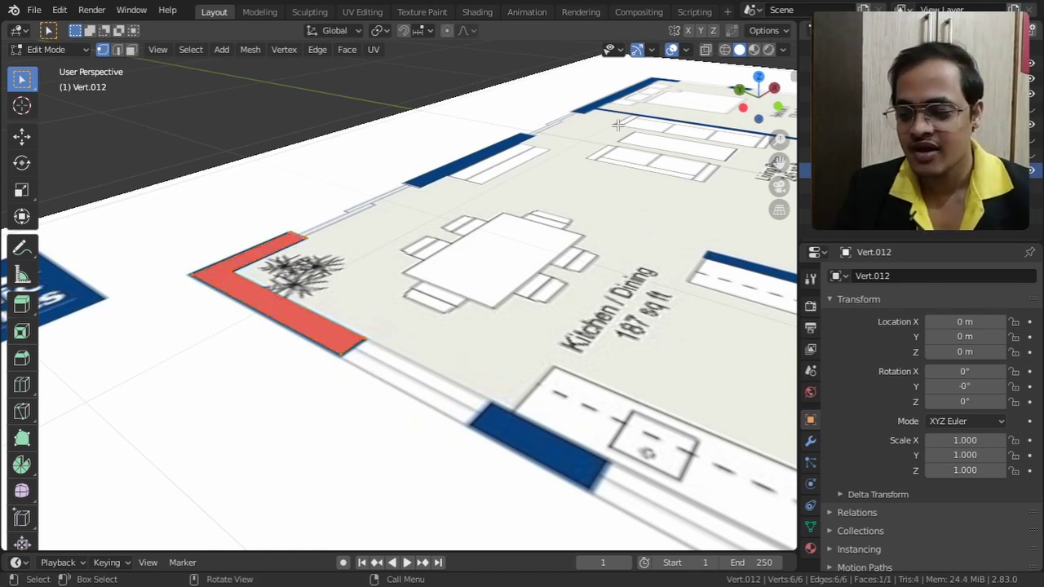
left_click(686, 50)
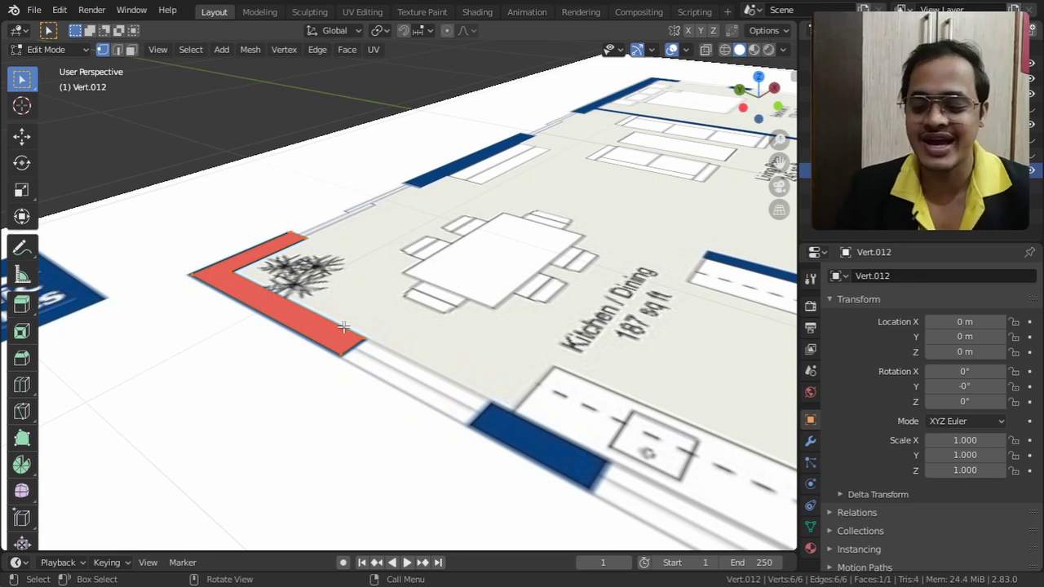
key("e")
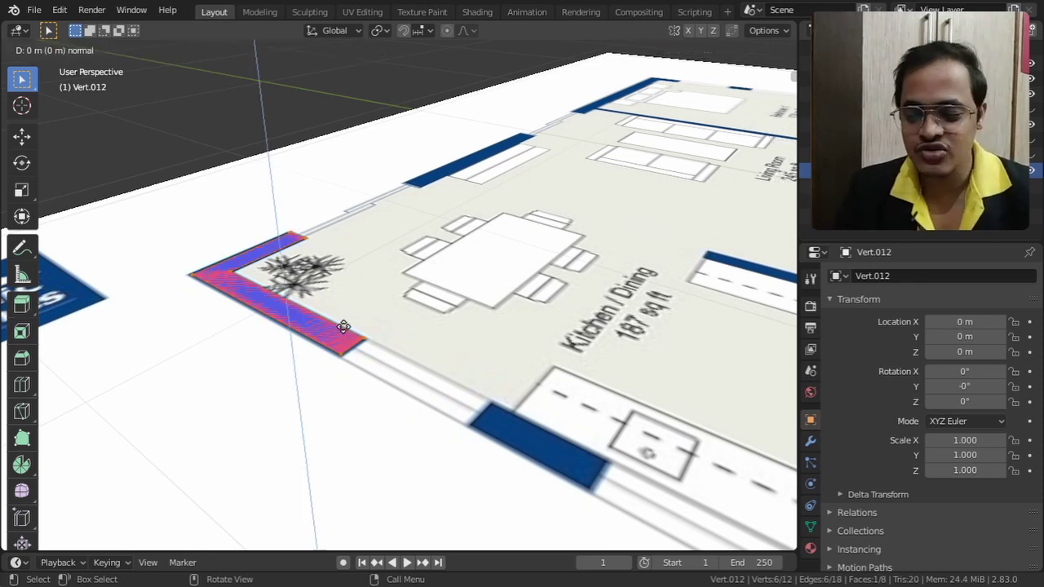
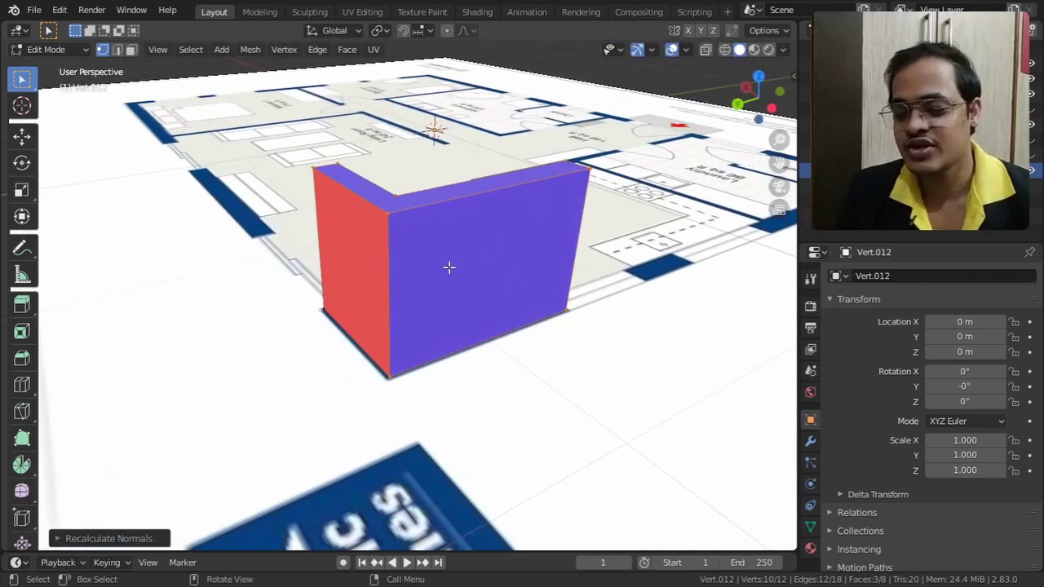
Step: In face select mode, try to flip the normal of the single red outer face of the corner wall
middle_click_drag(403, 282, 448, 294)
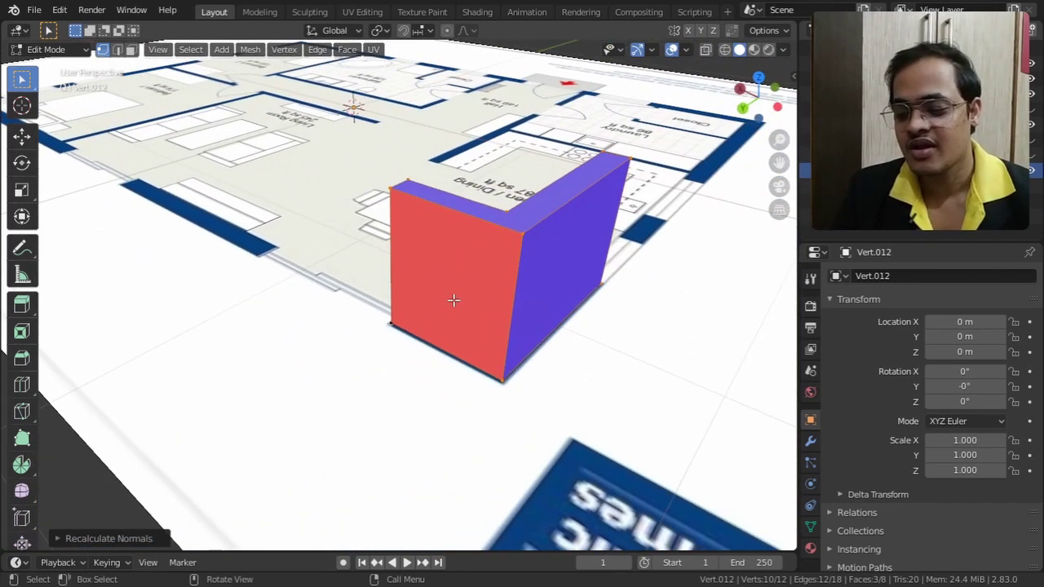
left_click(130, 49)
scroll(146, 131, "down", 4)
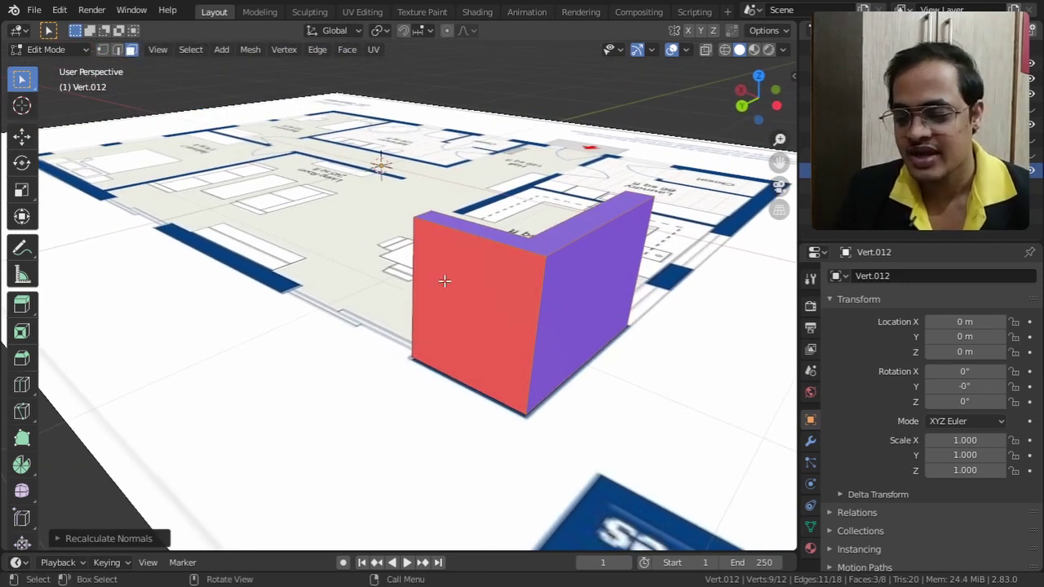
left_click(469, 306)
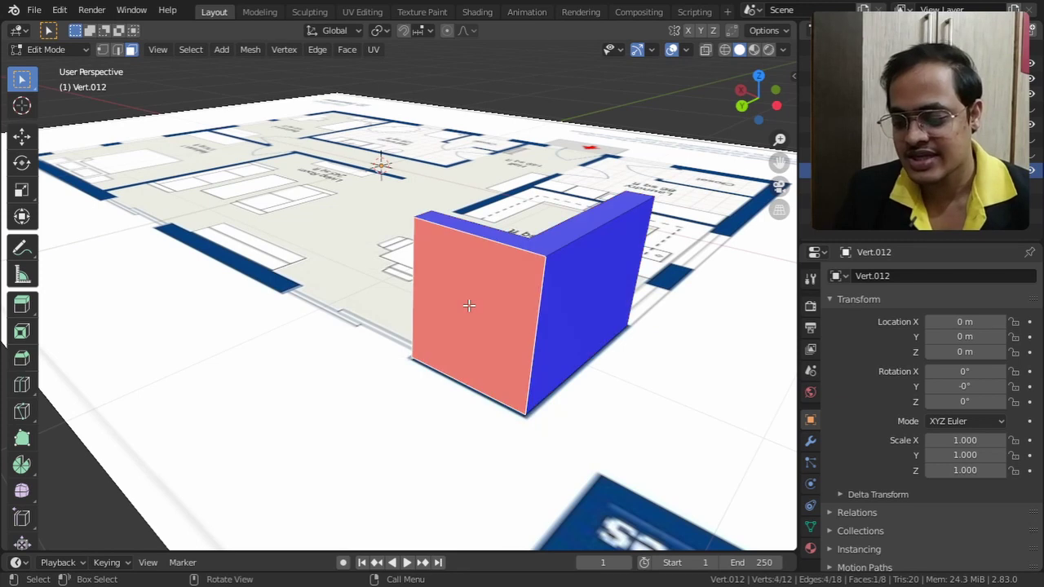
left_click(250, 49)
left_click(258, 49)
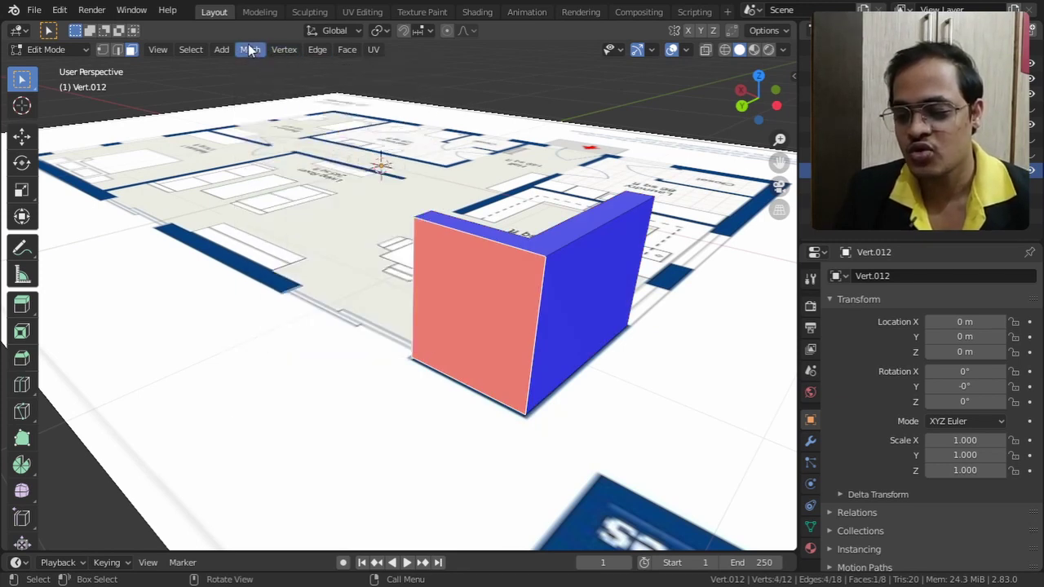
left_click(248, 50)
mouse_move(304, 313)
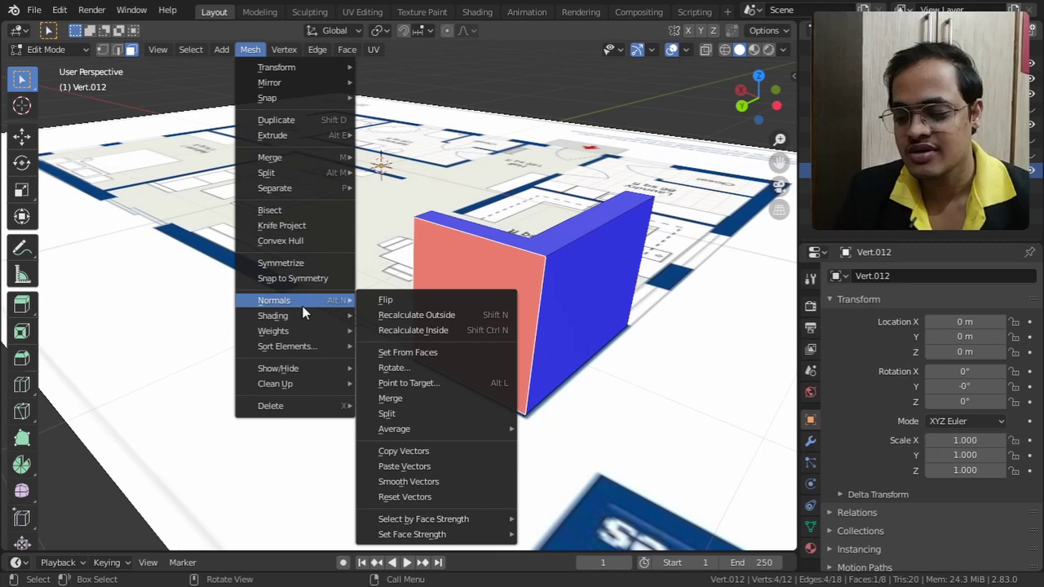
left_click(399, 306)
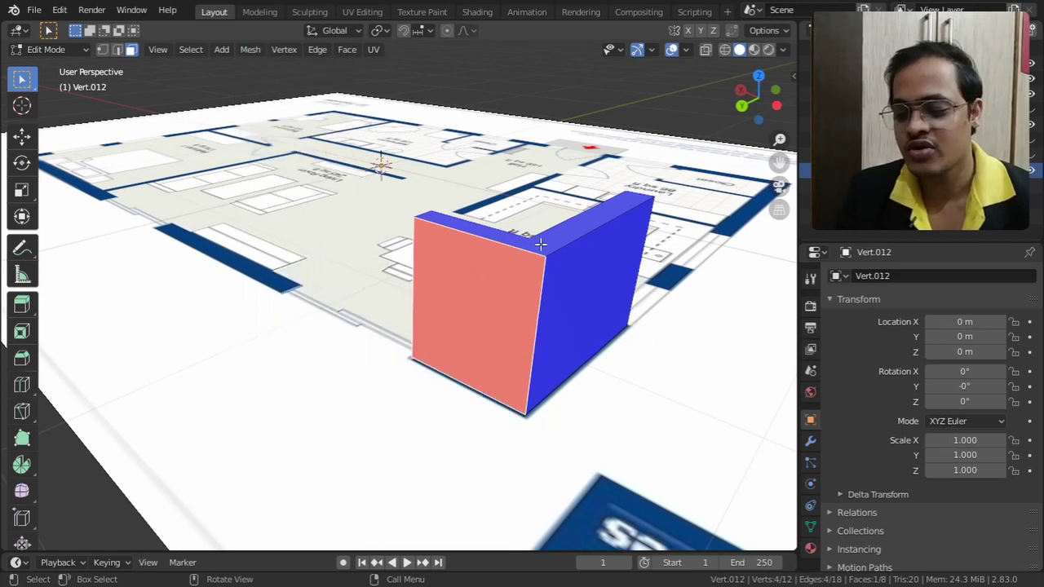
Step: Select all faces of the corner wall and recalculate their normals to the outside
key("a")
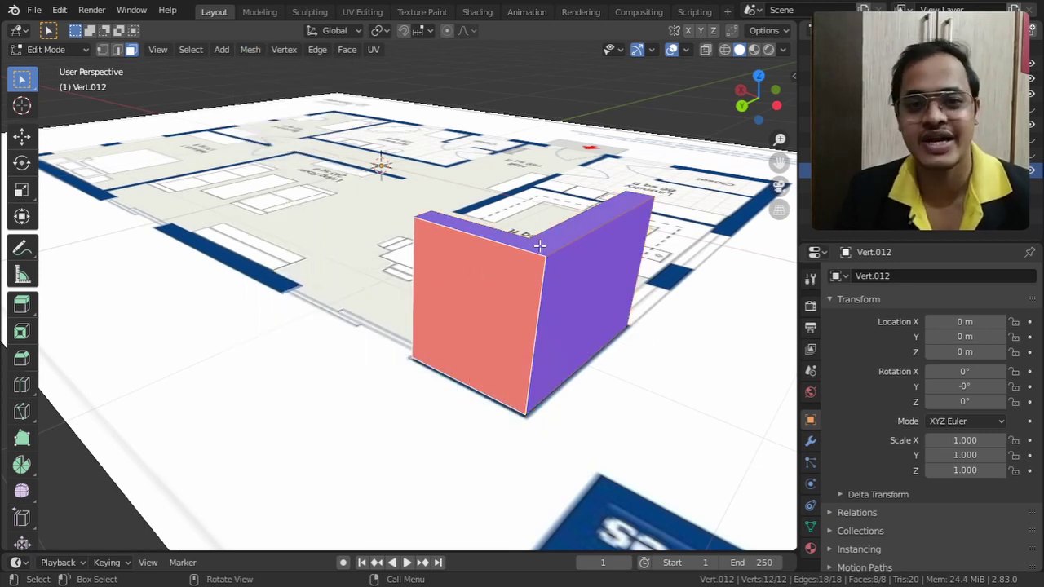
middle_click_drag(540, 290, 137, 319)
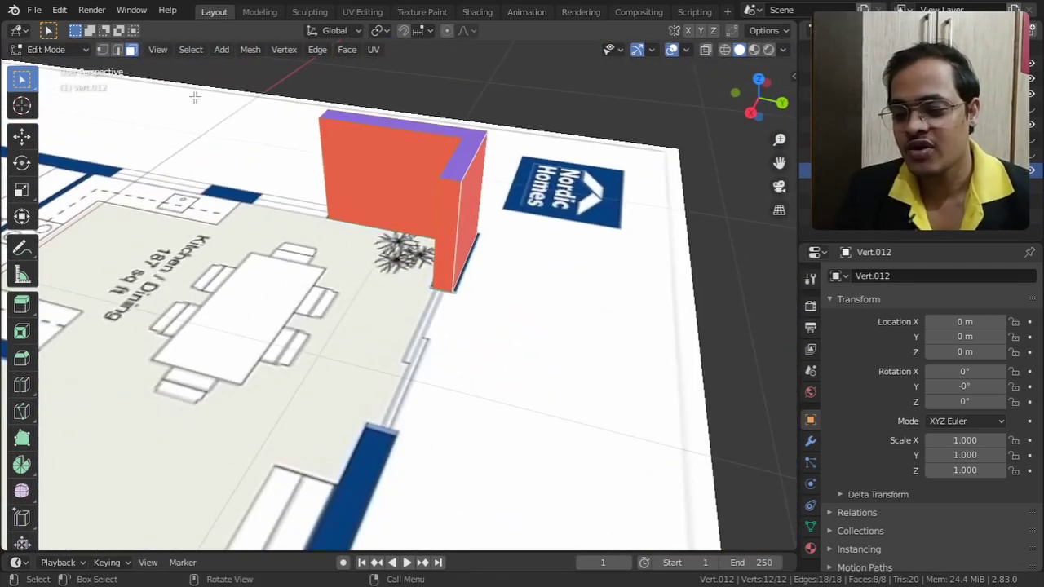
left_click(250, 49)
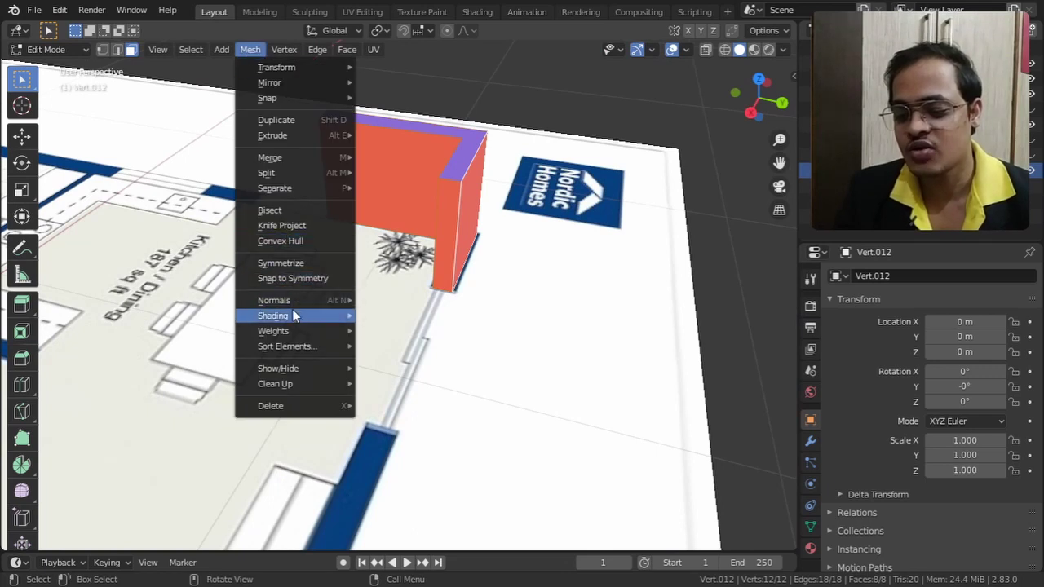
mouse_move(291, 302)
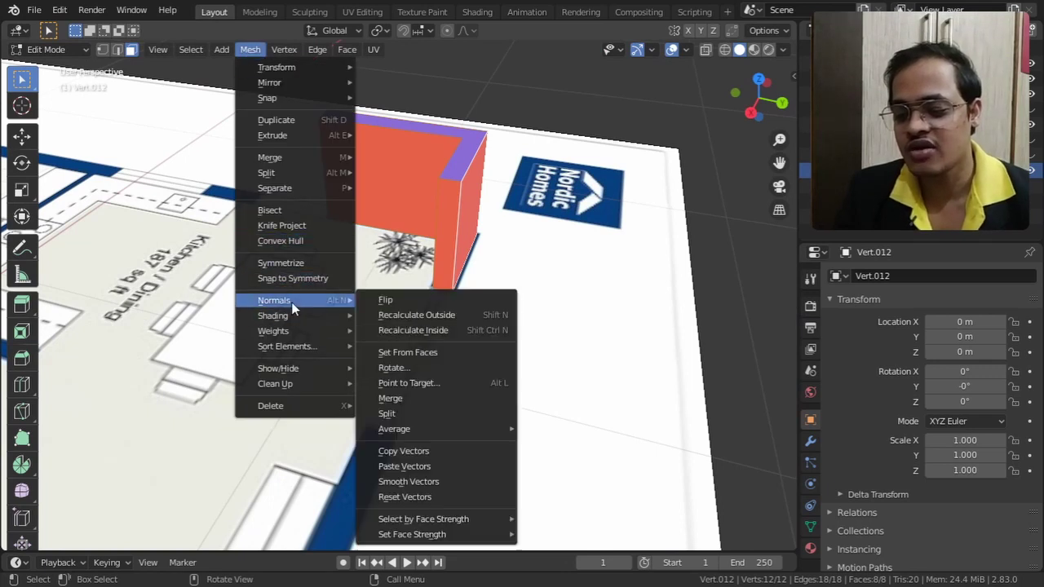
left_click(397, 318)
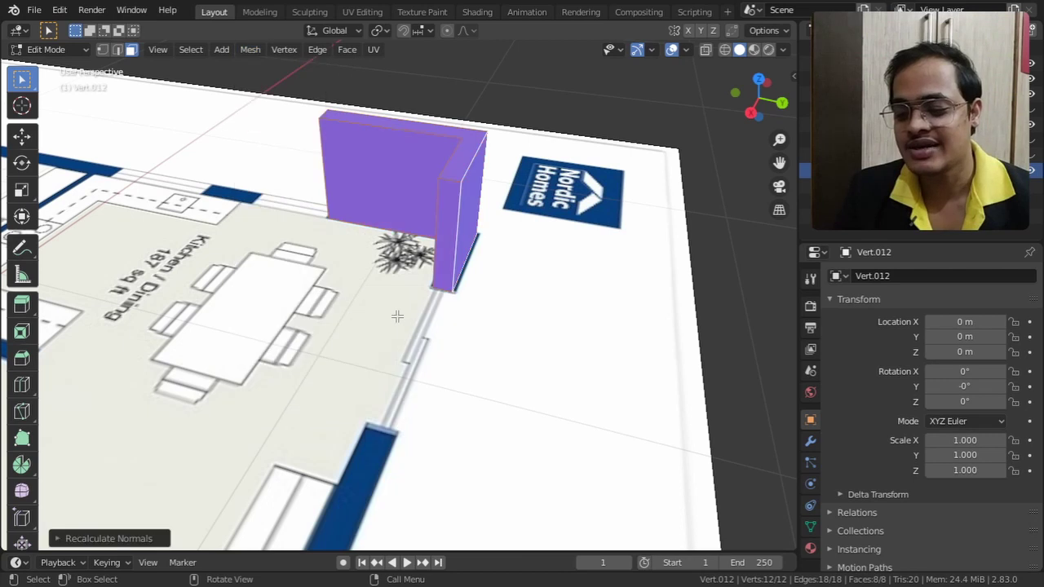
Step: Turn off the Face Orientation overlay and deselect the entire wall mesh
middle_click_drag(397, 318, 650, 248)
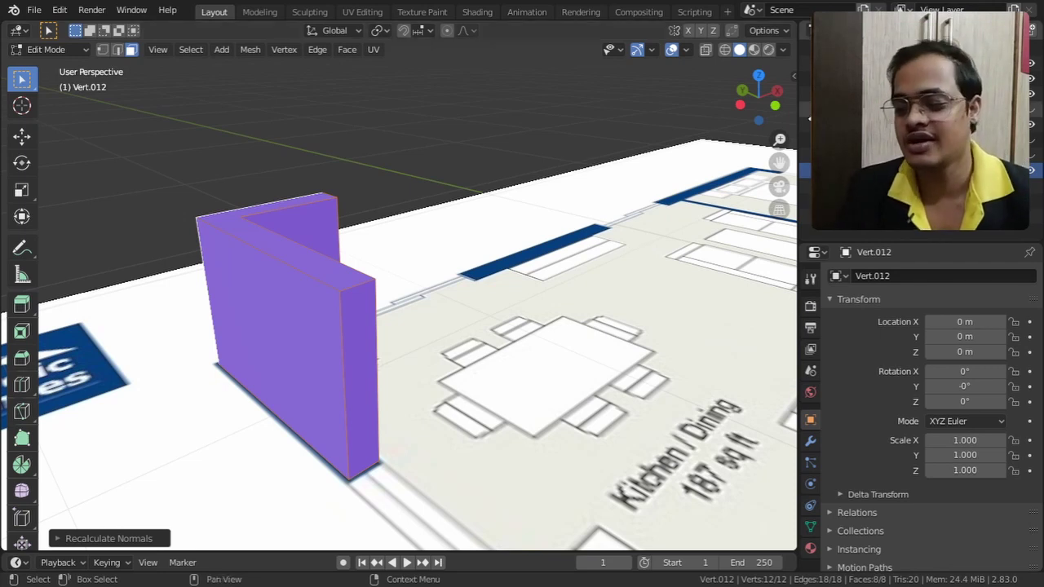
left_click(687, 51)
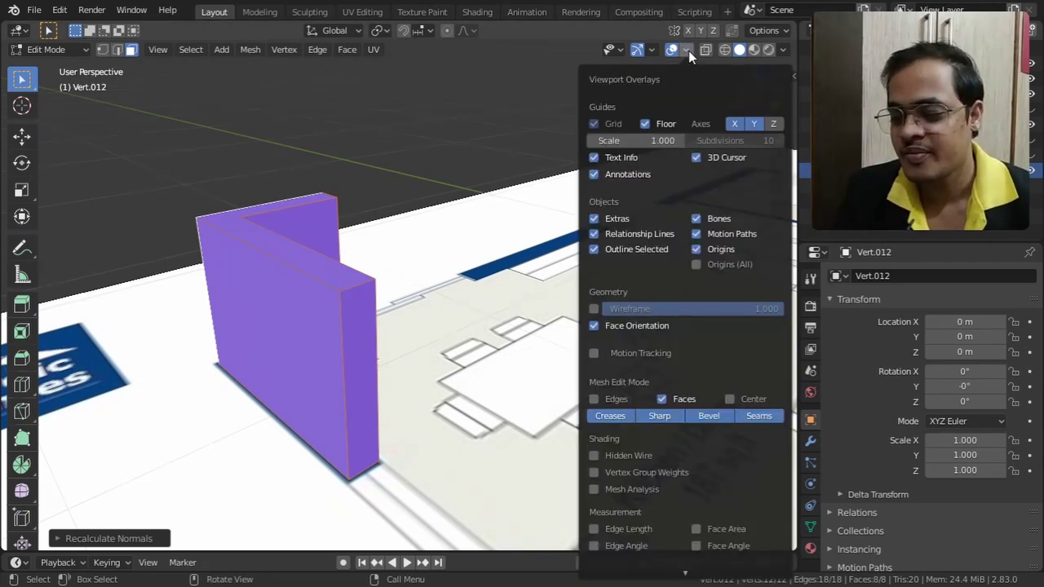
left_click(593, 326)
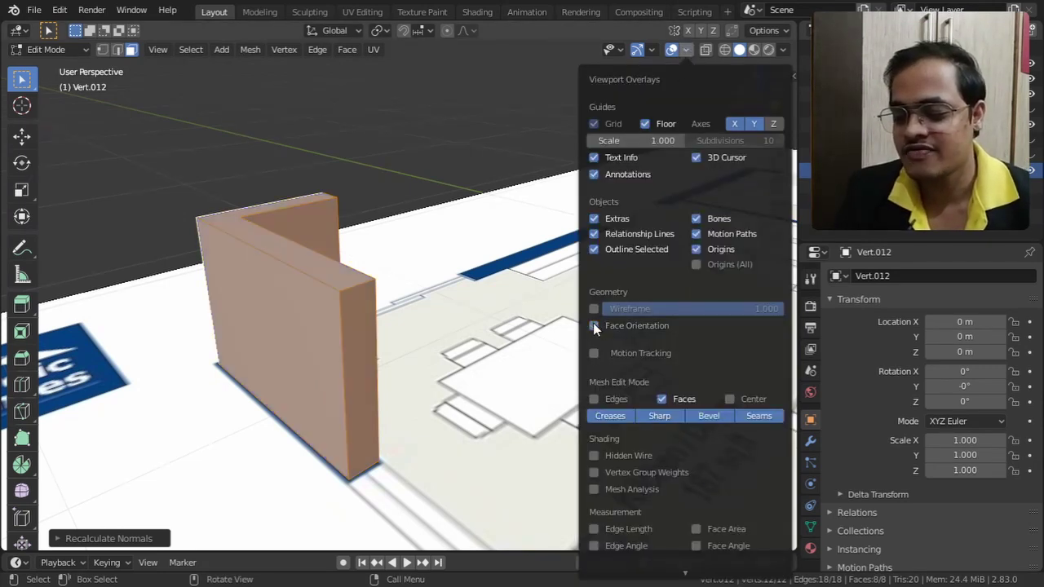
middle_click_drag(522, 304, 465, 288)
scroll(465, 288, "down", 4)
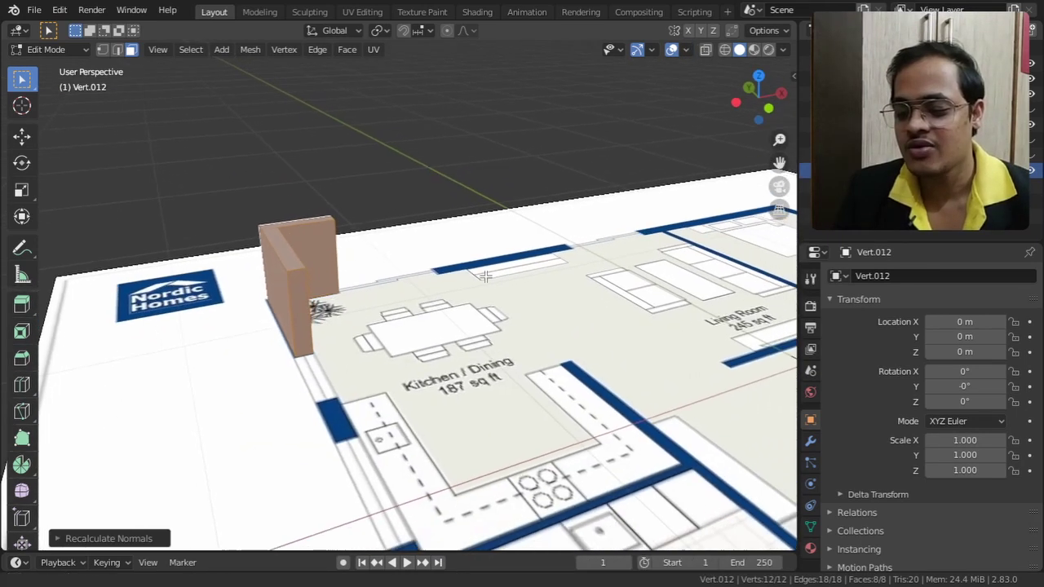
scroll(464, 273, "up", 2)
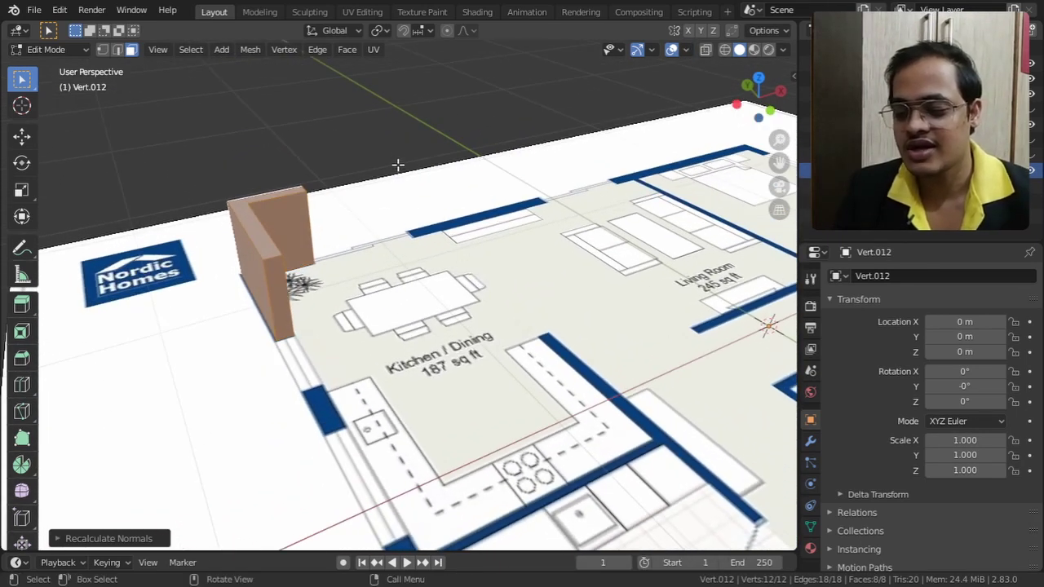
scroll(455, 269, "down", 3)
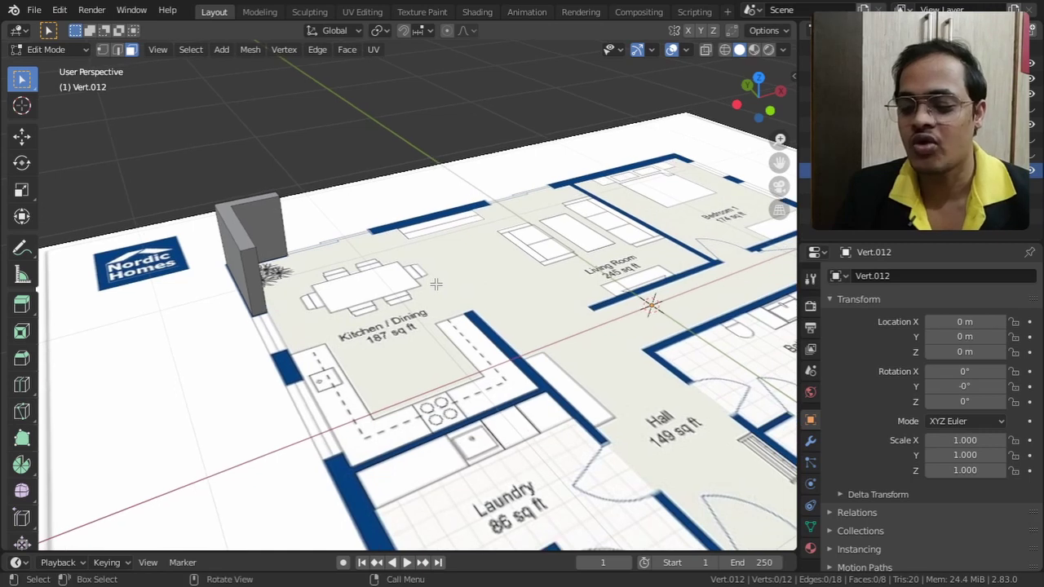
middle_click_drag(437, 284, 461, 370)
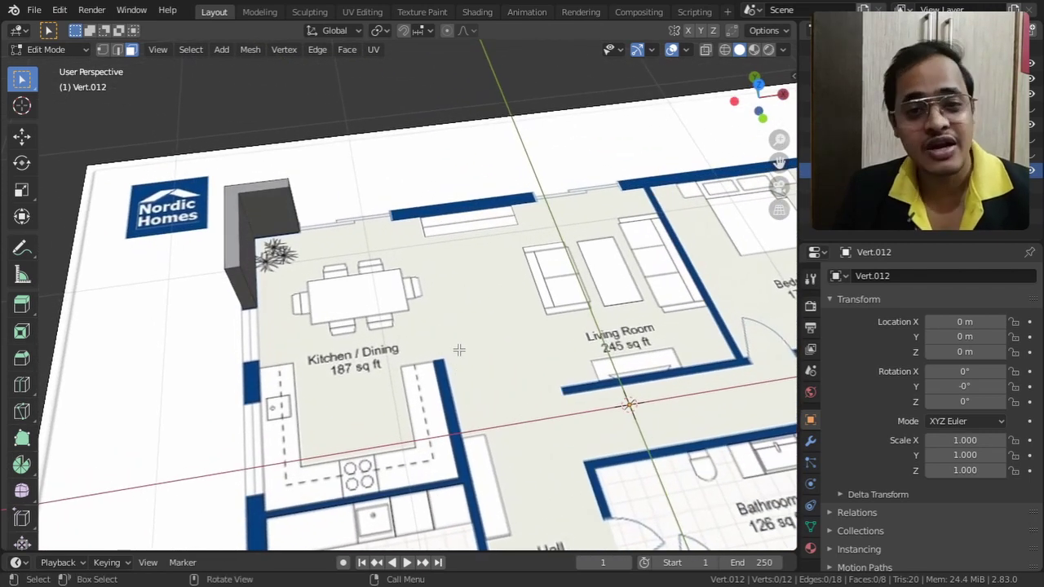